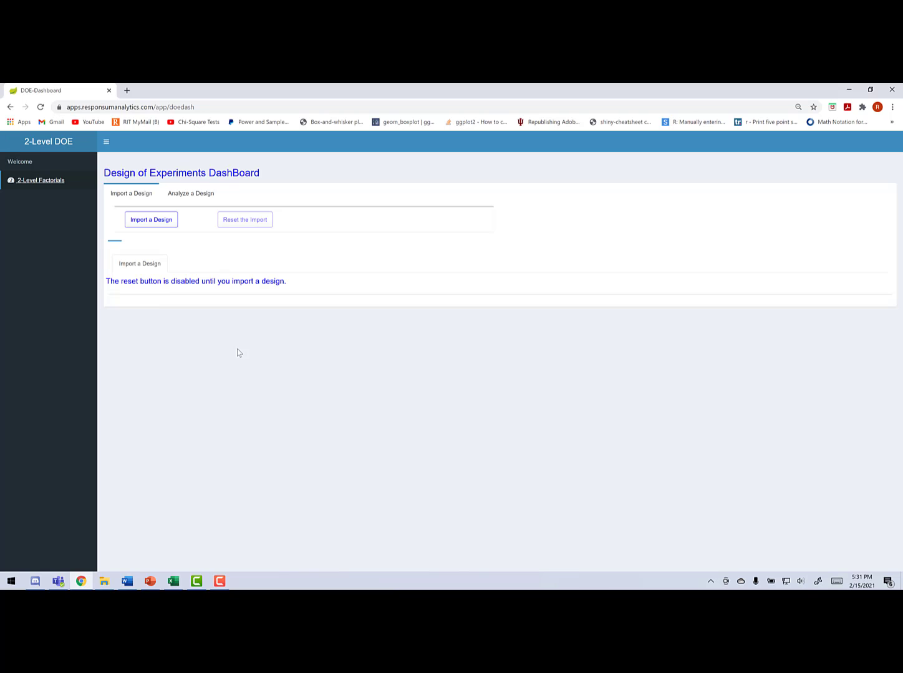
Step: Start a design import and upload the Excel file Homework Unreplicated Designs Data
{"action": "left_click", "coordinate": [209, 197]}
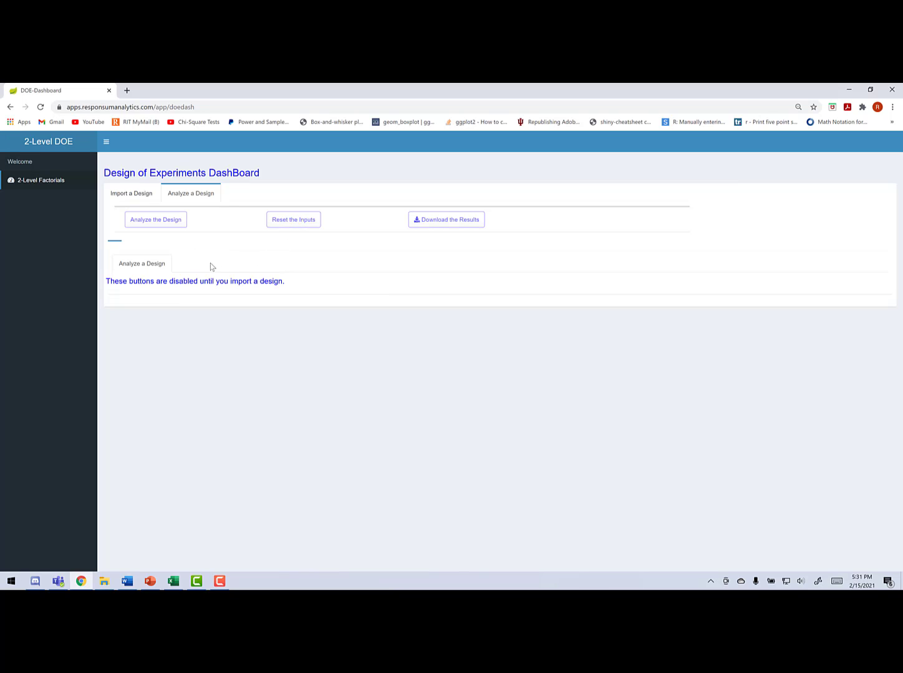
{"action": "left_click", "coordinate": [148, 197]}
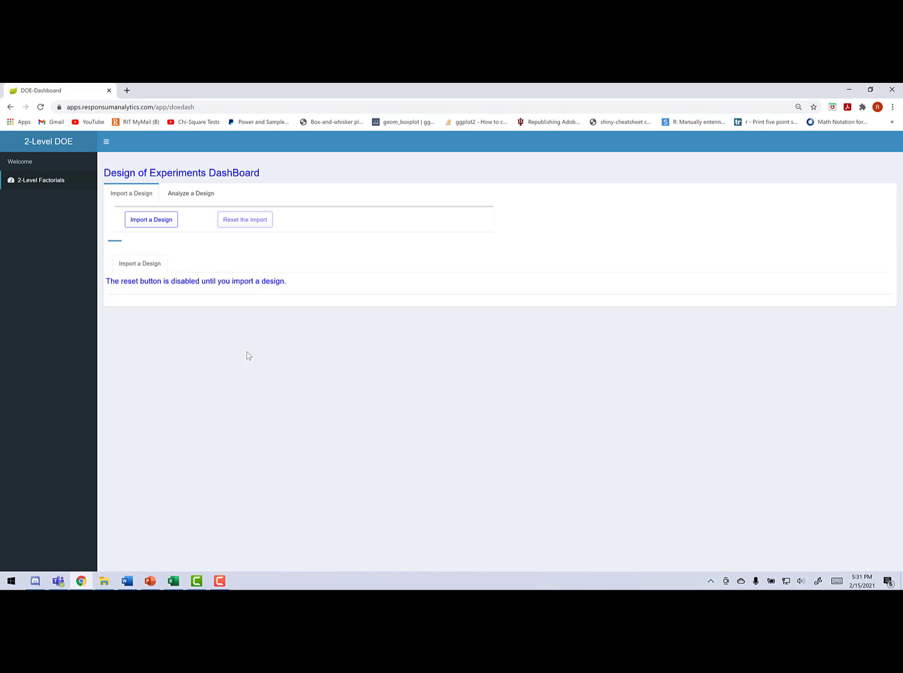
{"action": "left_click", "coordinate": [155, 228]}
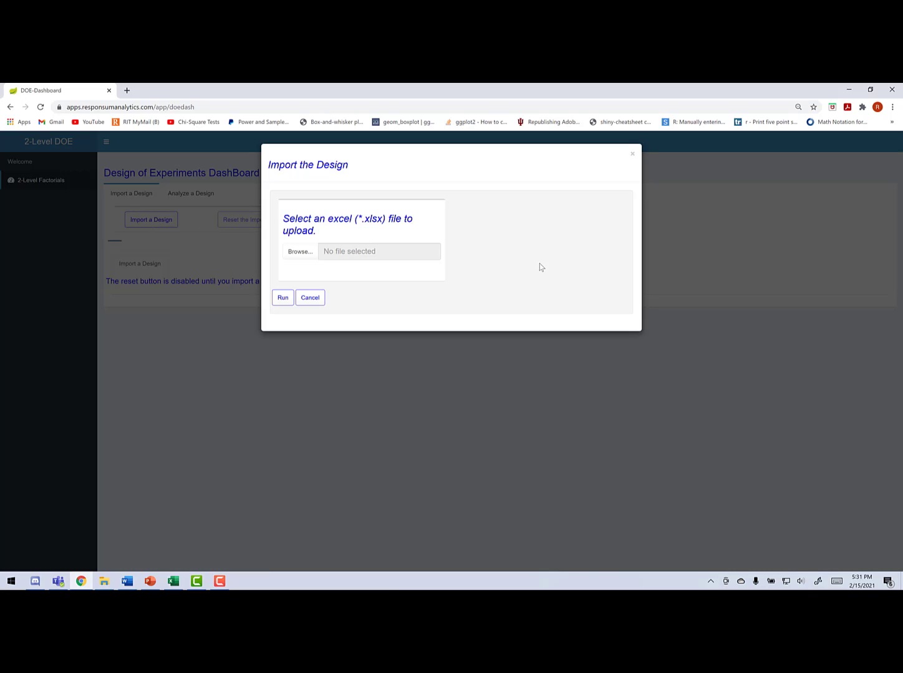
{"action": "left_click", "coordinate": [300, 256]}
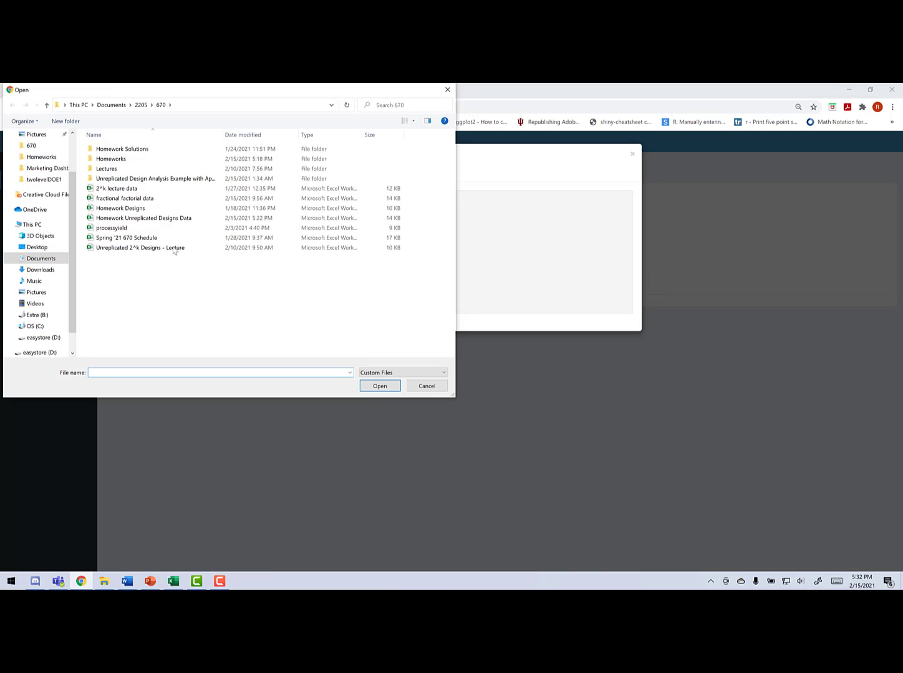
{"action": "double_click", "coordinate": [144, 217]}
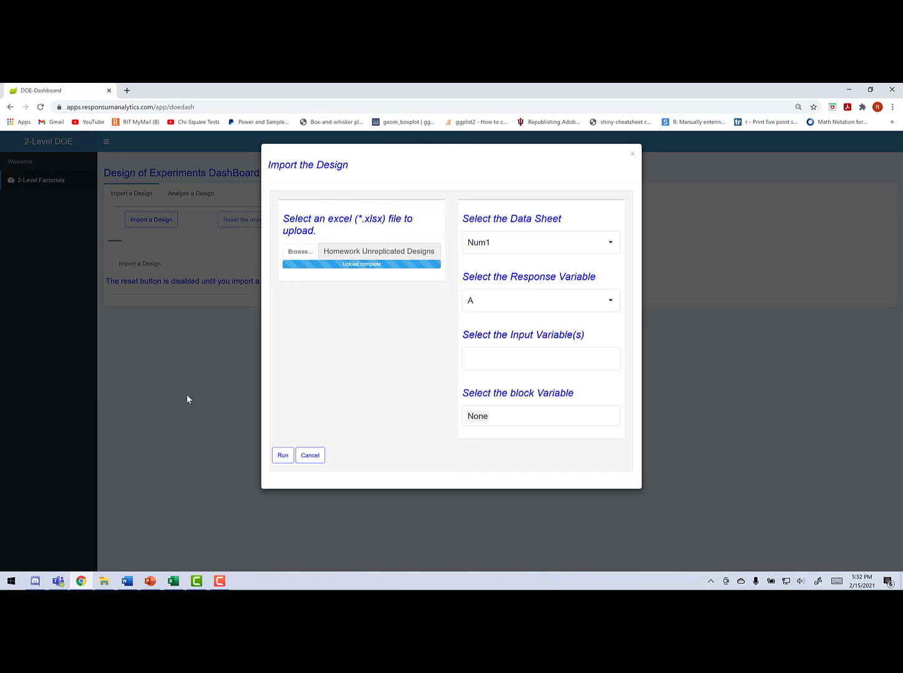
Step: Choose data sheet Num1 and set y as the response variable for the import
{"action": "left_click", "coordinate": [523, 241]}
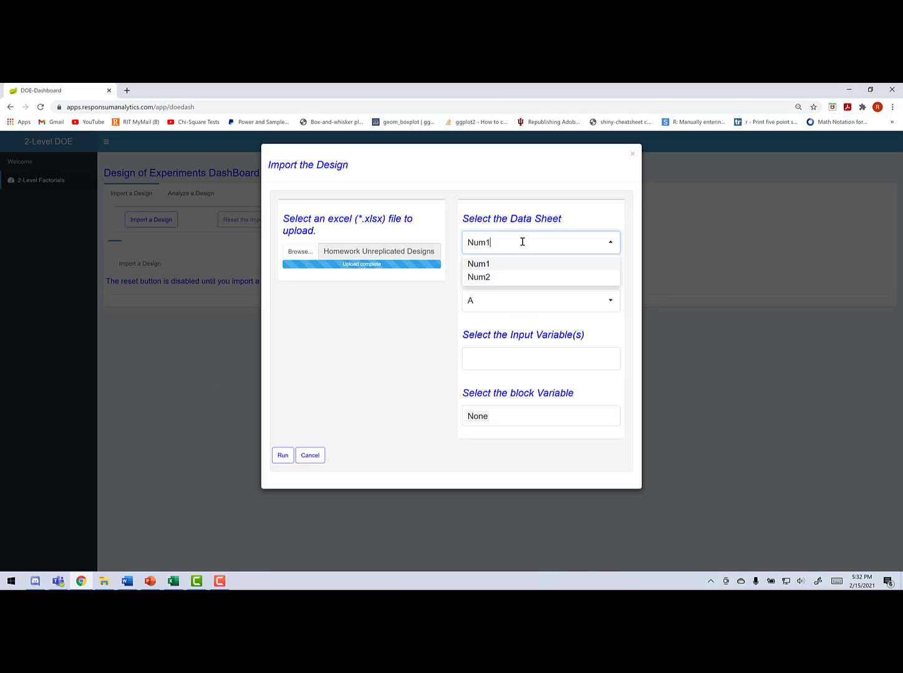
{"action": "left_click", "coordinate": [522, 242]}
{"action": "left_click", "coordinate": [522, 245]}
{"action": "left_click", "coordinate": [426, 300]}
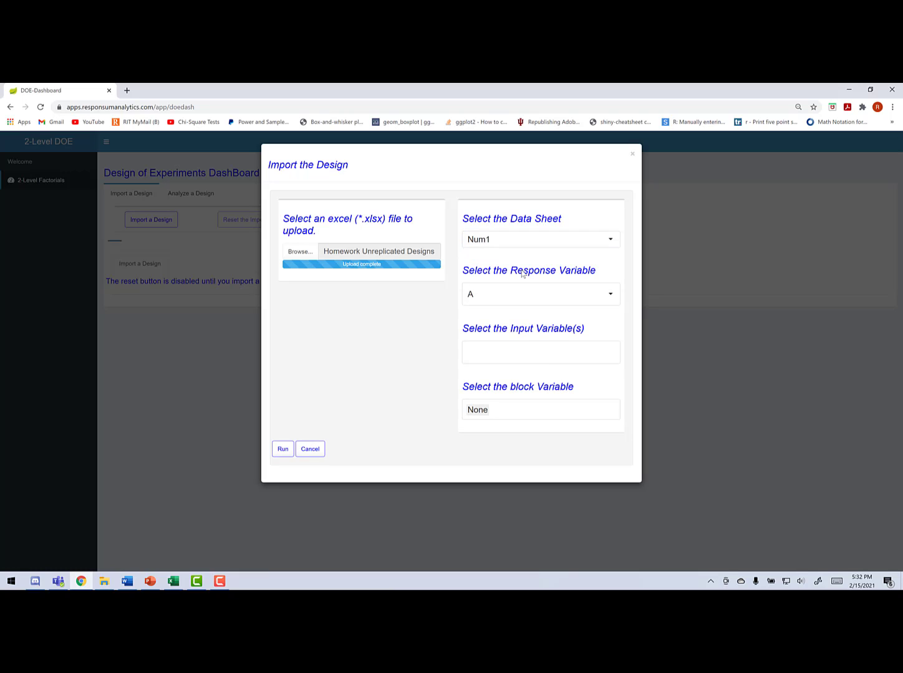
{"action": "left_click", "coordinate": [503, 294]}
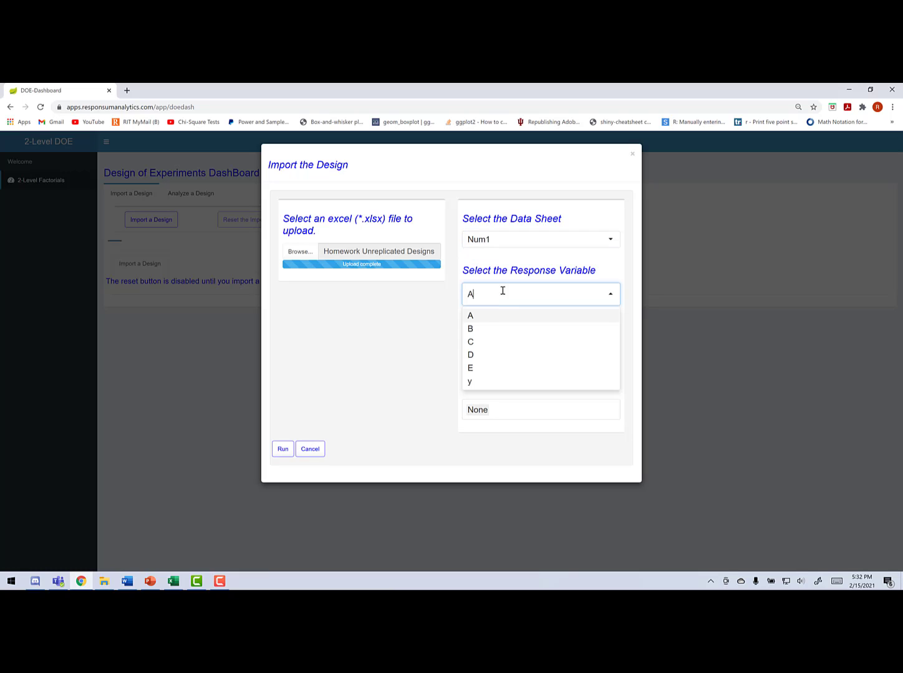
{"action": "left_click", "coordinate": [476, 383]}
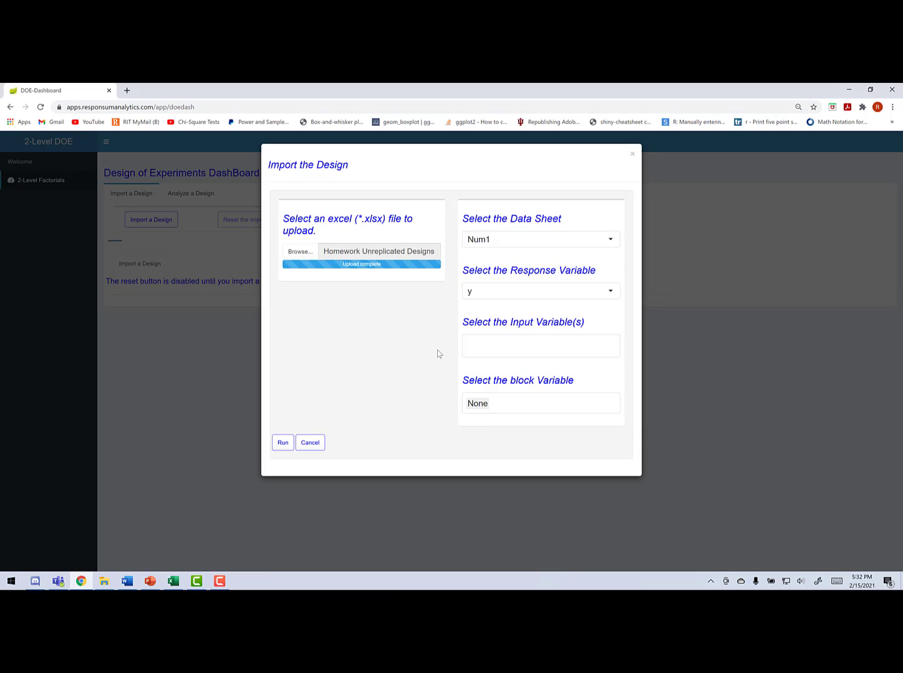
Step: Select A, B, C, D and E as the input variables and run the import without a block variable
{"action": "left_click", "coordinate": [484, 342]}
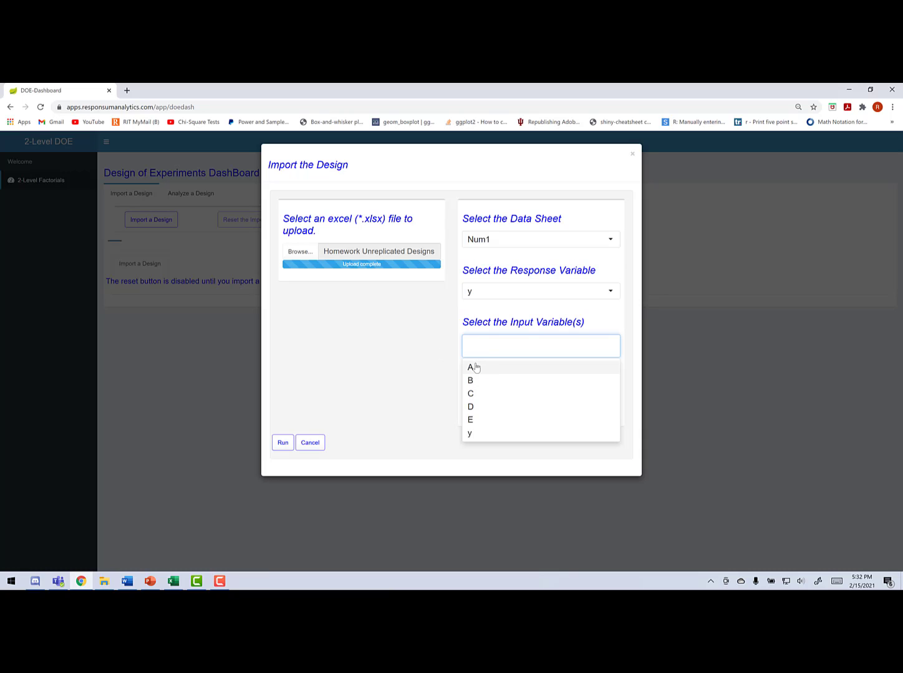
{"action": "left_click", "coordinate": [474, 368]}
{"action": "left_click", "coordinate": [474, 367]}
{"action": "left_click", "coordinate": [474, 368]}
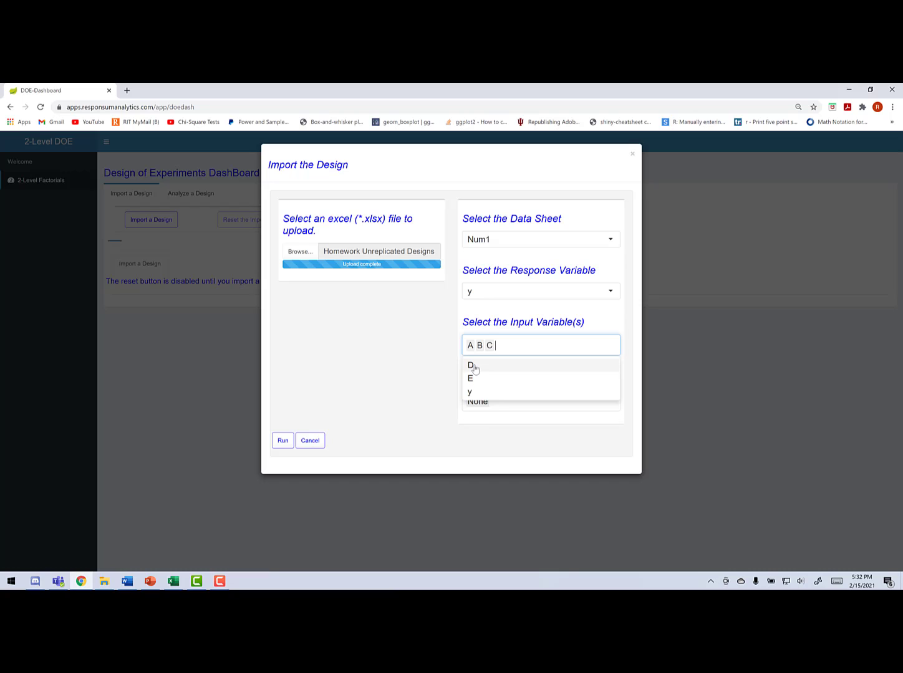
{"action": "left_click", "coordinate": [474, 368]}
{"action": "left_click", "coordinate": [474, 368]}
{"action": "left_click", "coordinate": [411, 367]}
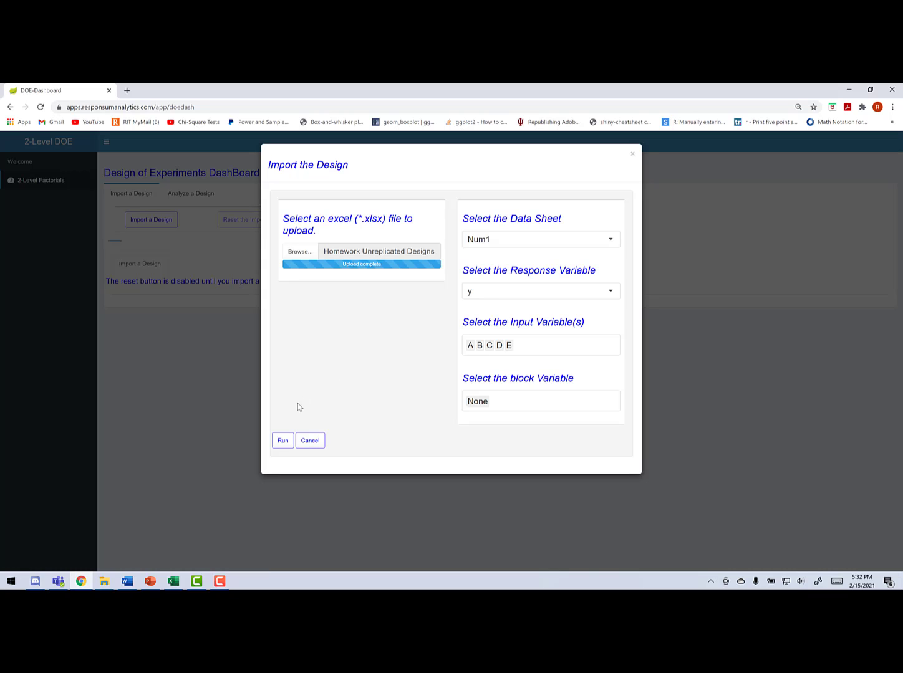
{"action": "left_click", "coordinate": [284, 441]}
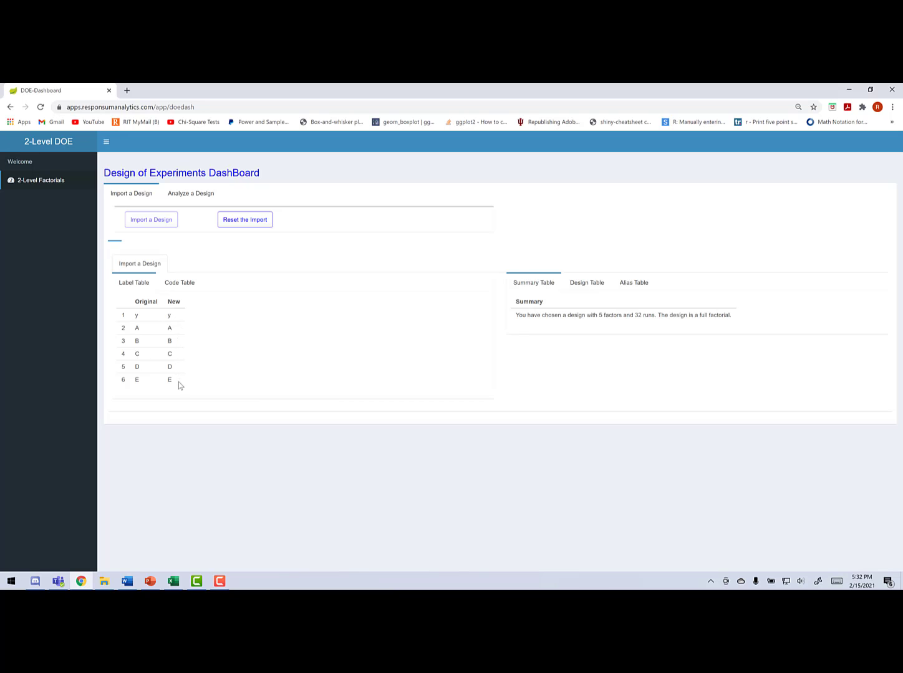
Step: Review the imported design's code table, design table and alias table
{"action": "left_click", "coordinate": [177, 285]}
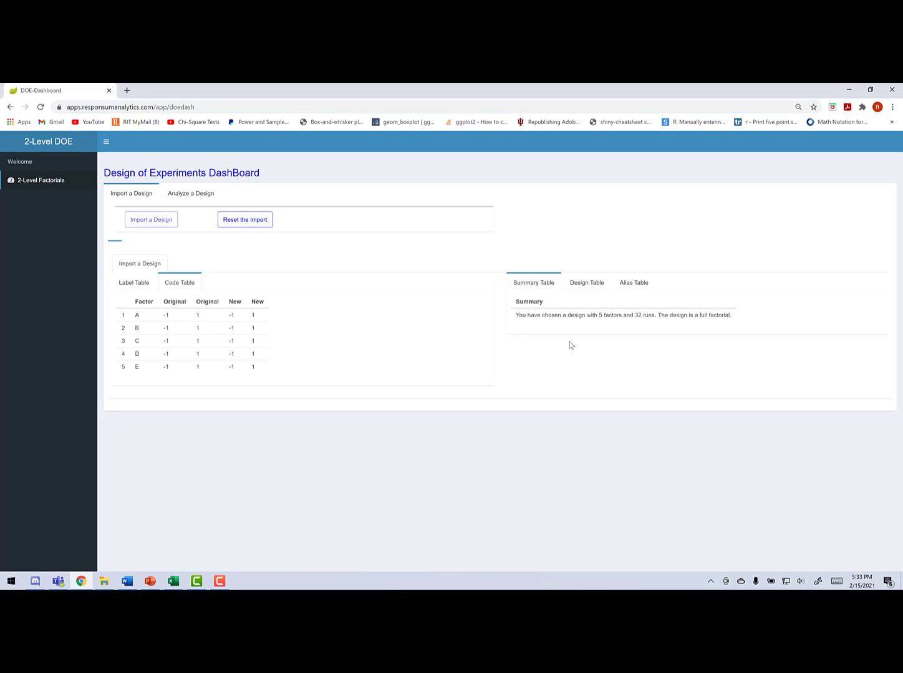
{"action": "left_click", "coordinate": [587, 283]}
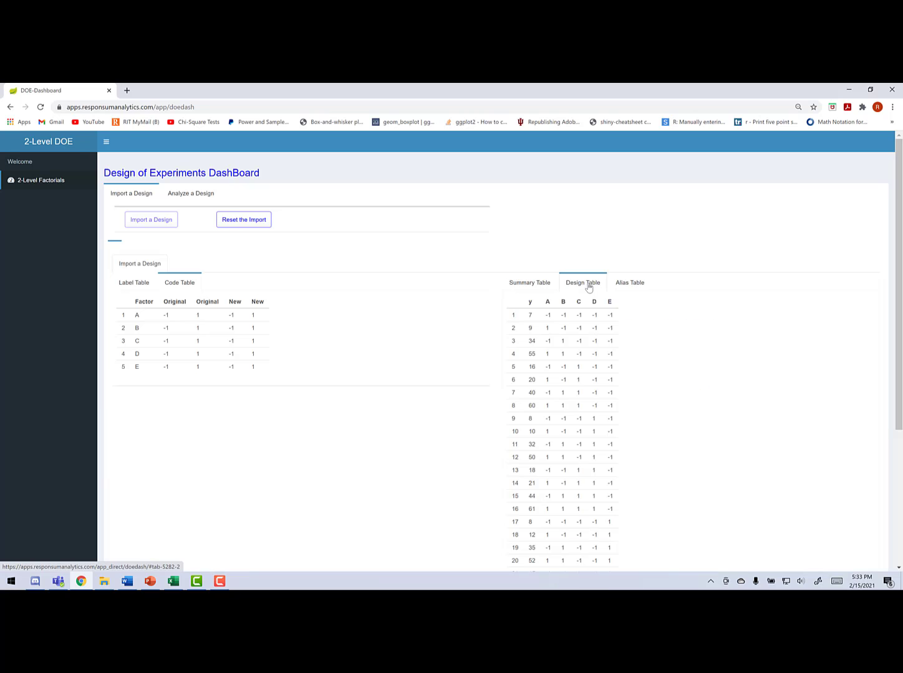
{"action": "scroll", "coordinate": [626, 403], "scroll_direction": "down", "scroll_amount": 2}
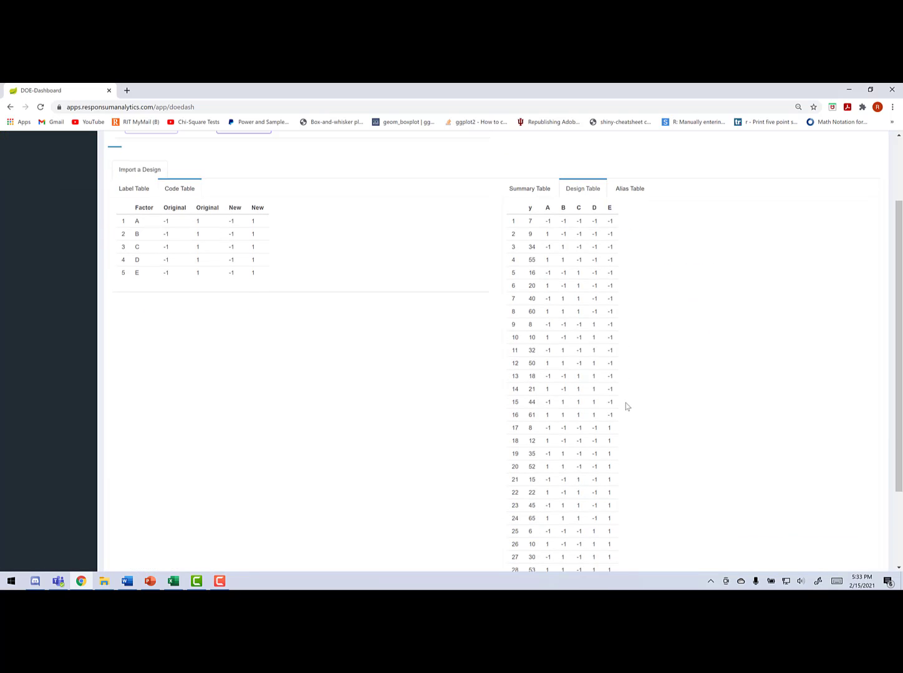
{"action": "scroll", "coordinate": [626, 404], "scroll_direction": "down", "scroll_amount": 2}
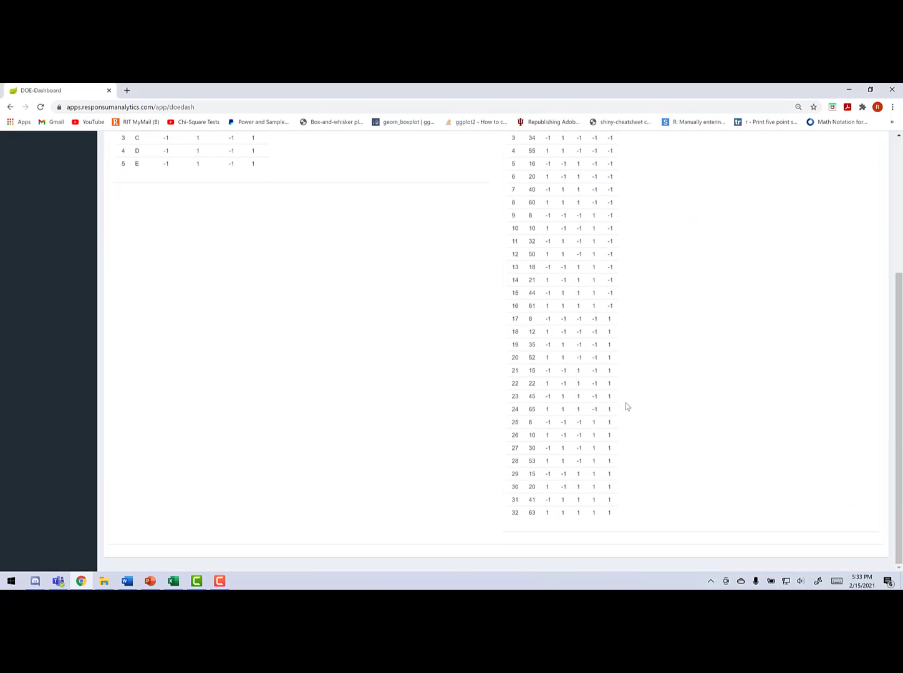
{"action": "scroll", "coordinate": [625, 403], "scroll_direction": "up", "scroll_amount": 3}
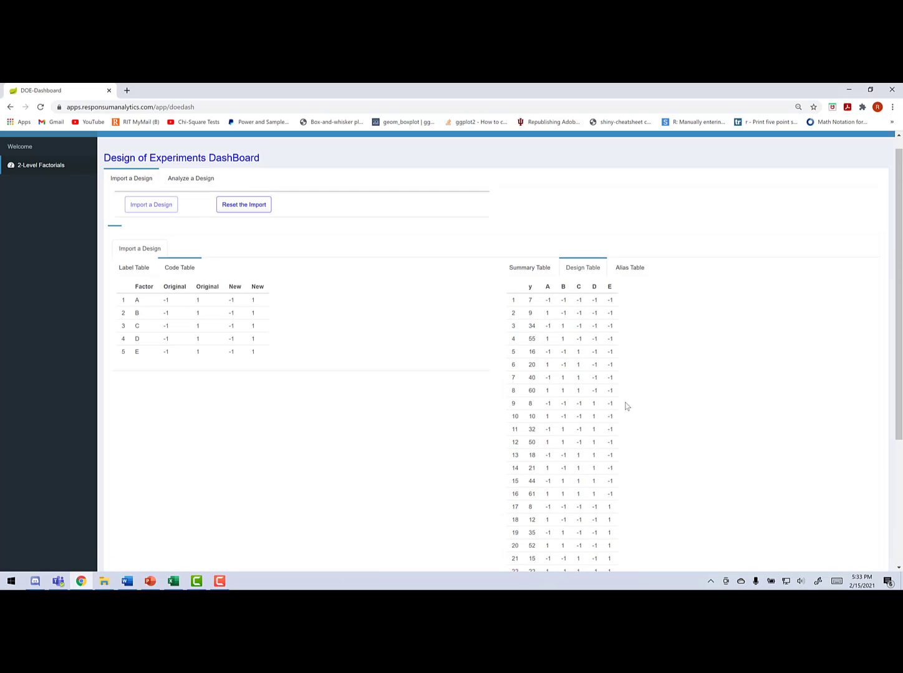
{"action": "left_click", "coordinate": [635, 273]}
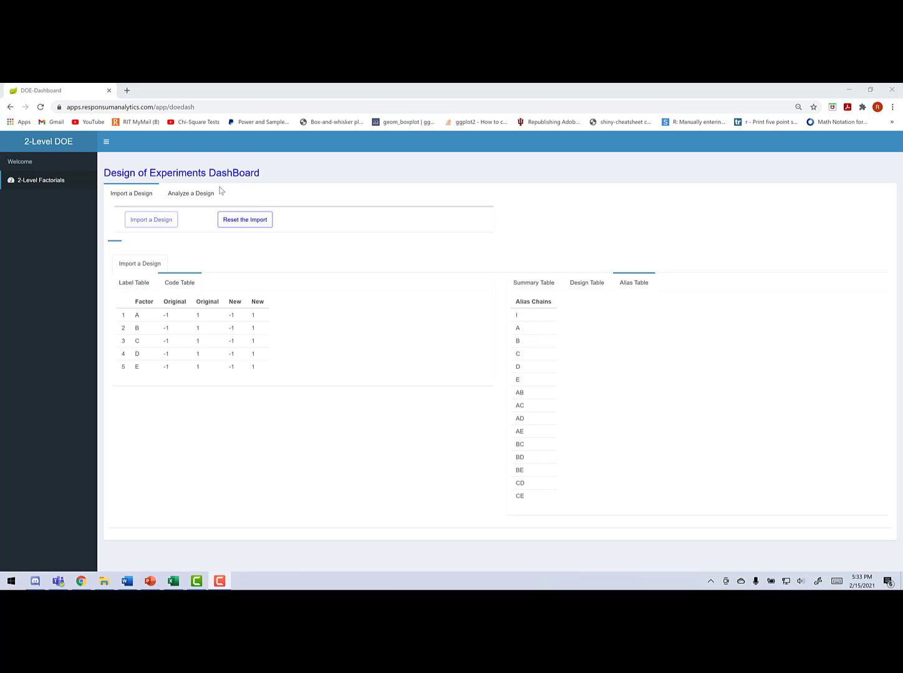
Step: Start analyzing the imported design with alpha 0.05 and the goal Maximize the Response
{"action": "left_click", "coordinate": [201, 195]}
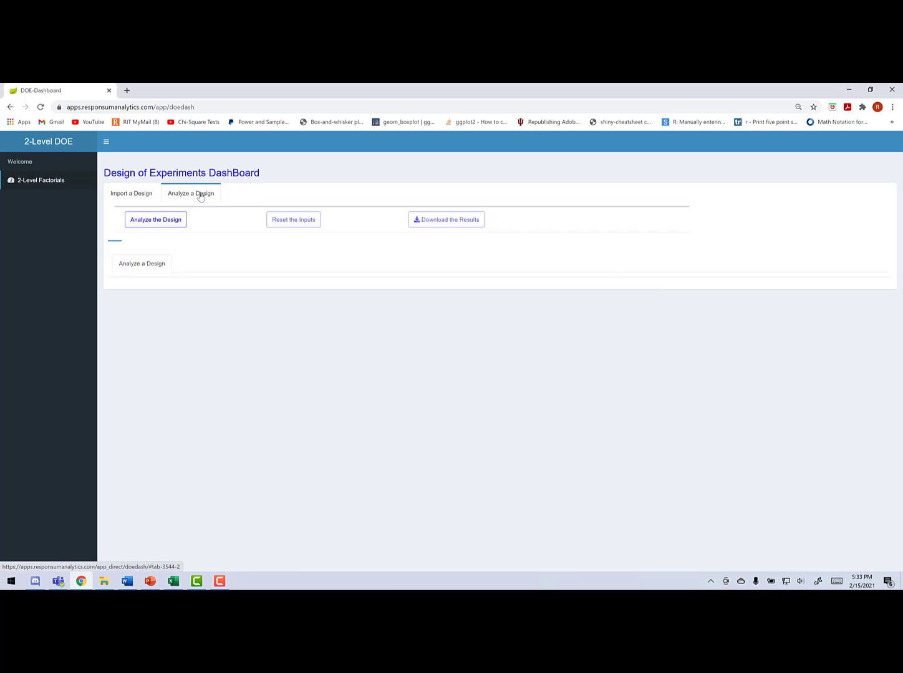
{"action": "left_click", "coordinate": [168, 223]}
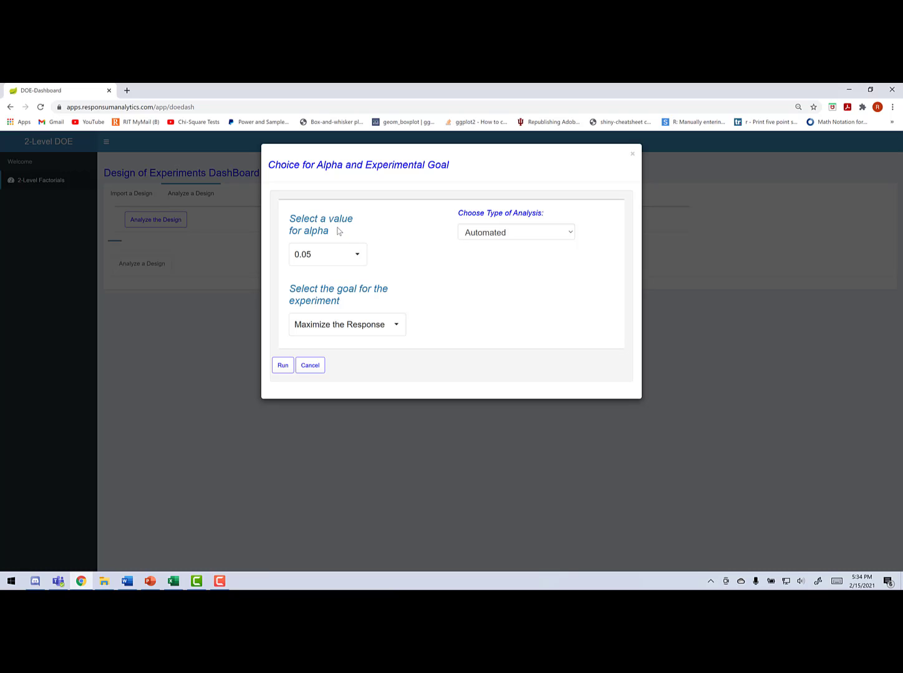
{"action": "left_click", "coordinate": [356, 253]}
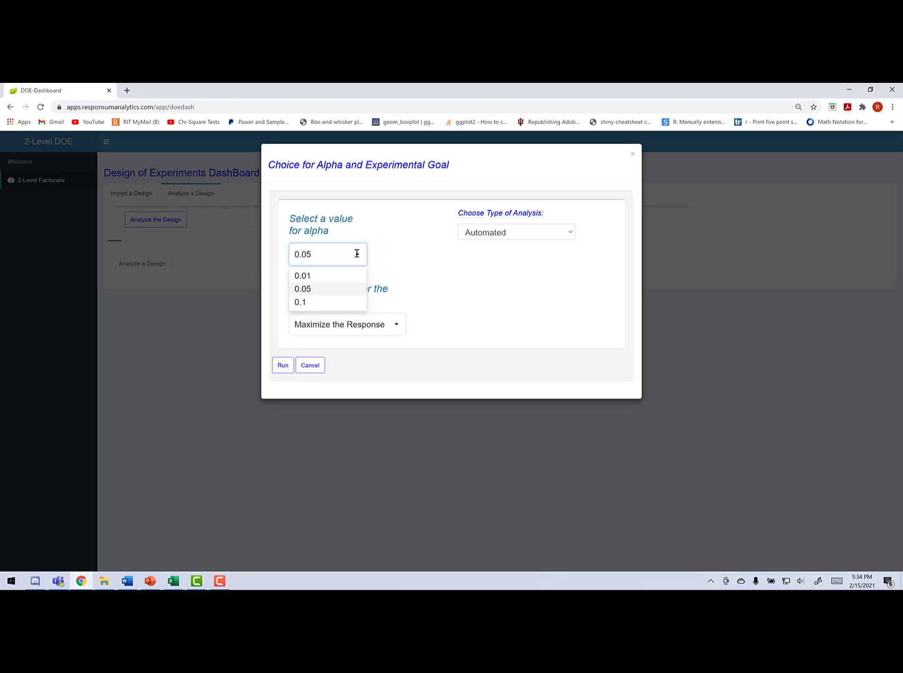
{"action": "left_click", "coordinate": [304, 289]}
{"action": "left_click", "coordinate": [394, 321]}
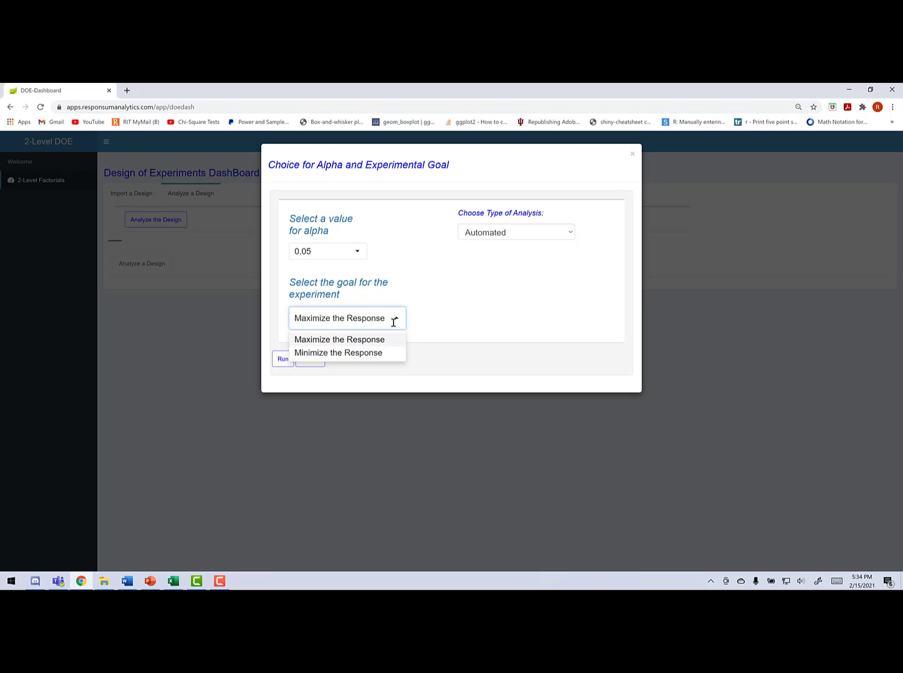
{"action": "left_click", "coordinate": [380, 341]}
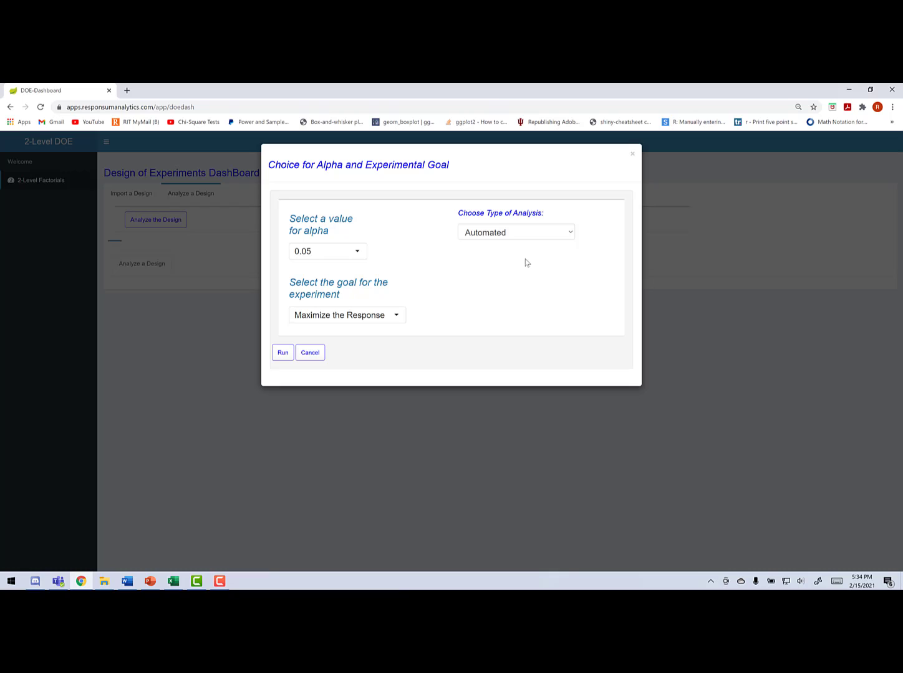
Step: Set the analysis type to Manual, include all available terms in the model and run the analysis
{"action": "left_click", "coordinate": [570, 234]}
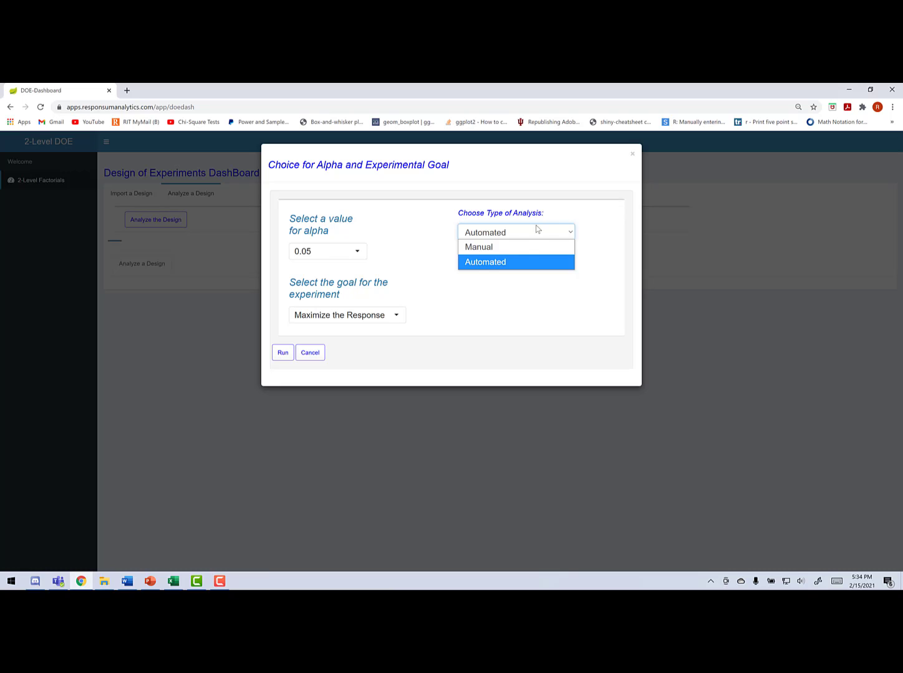
{"action": "left_click", "coordinate": [521, 252]}
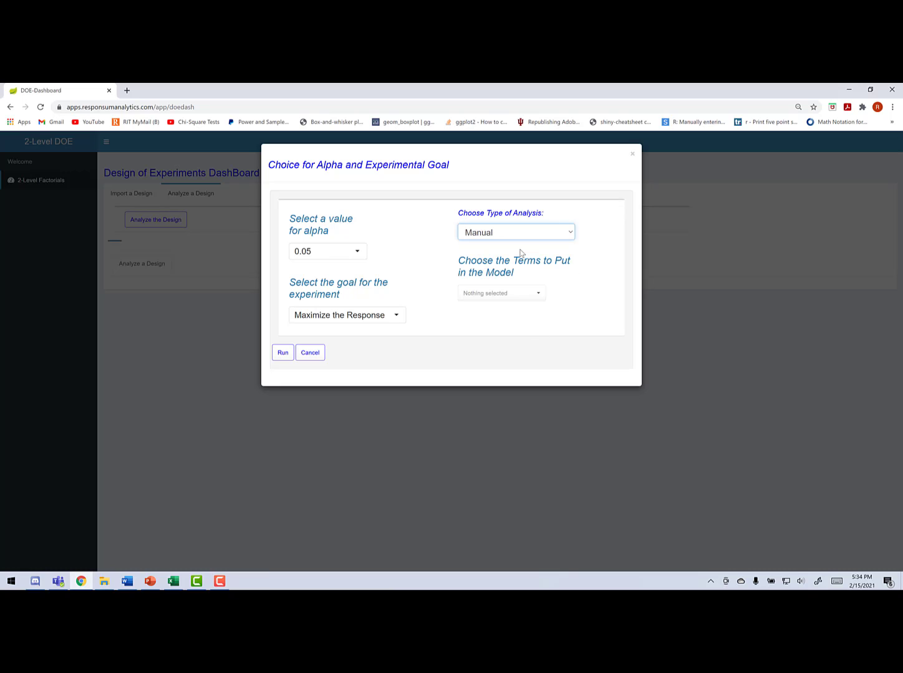
{"action": "left_click", "coordinate": [479, 295]}
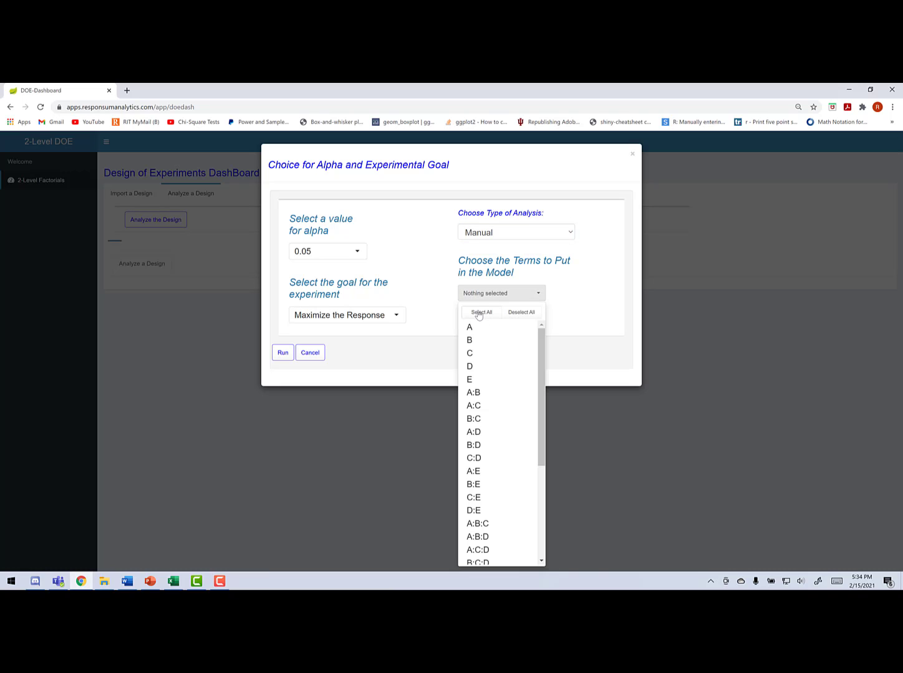
{"action": "left_click", "coordinate": [478, 313]}
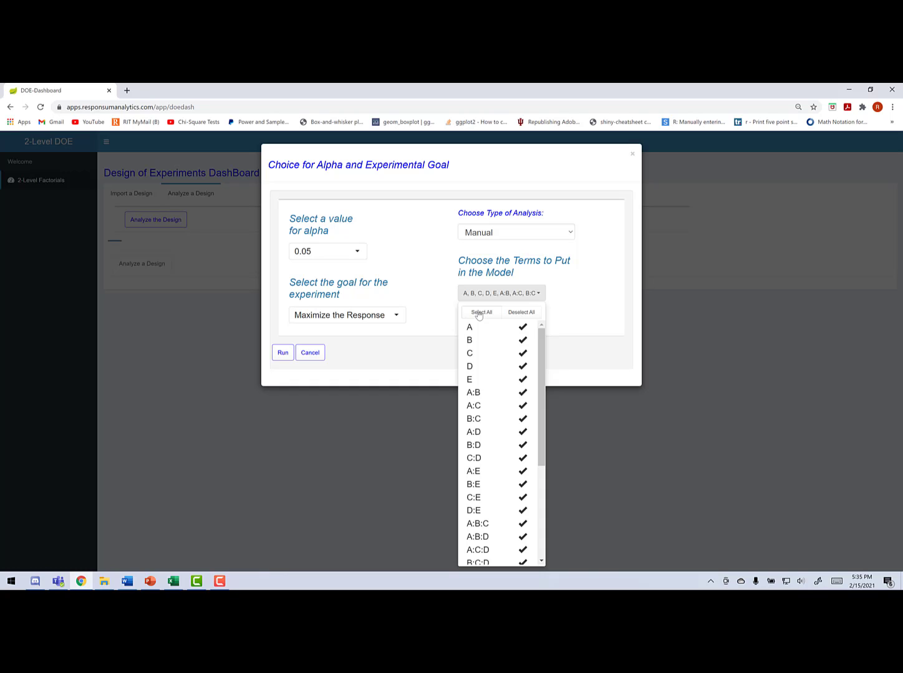
{"action": "left_click", "coordinate": [430, 351]}
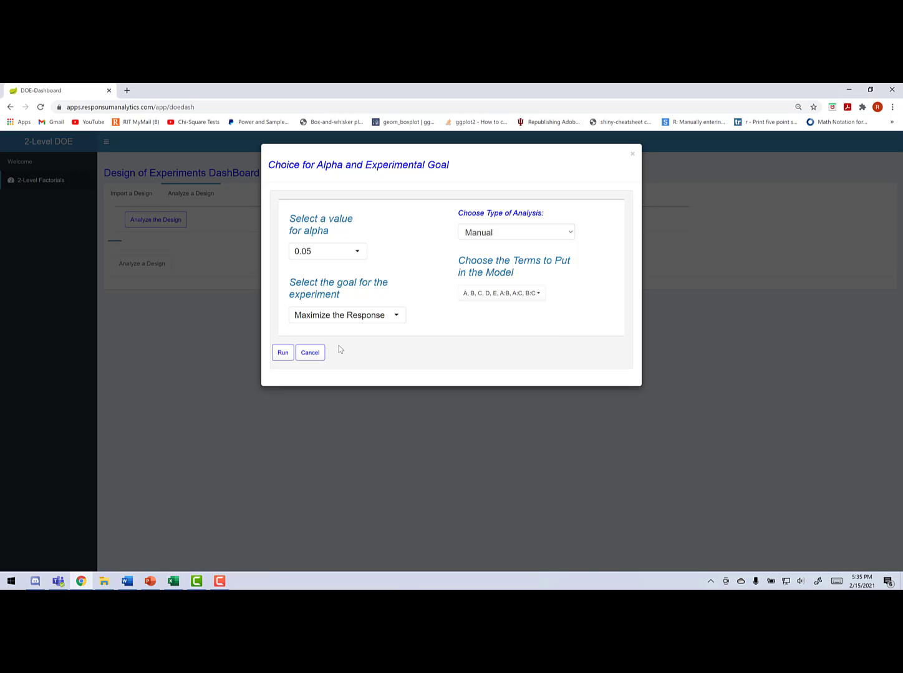
{"action": "left_click", "coordinate": [281, 354]}
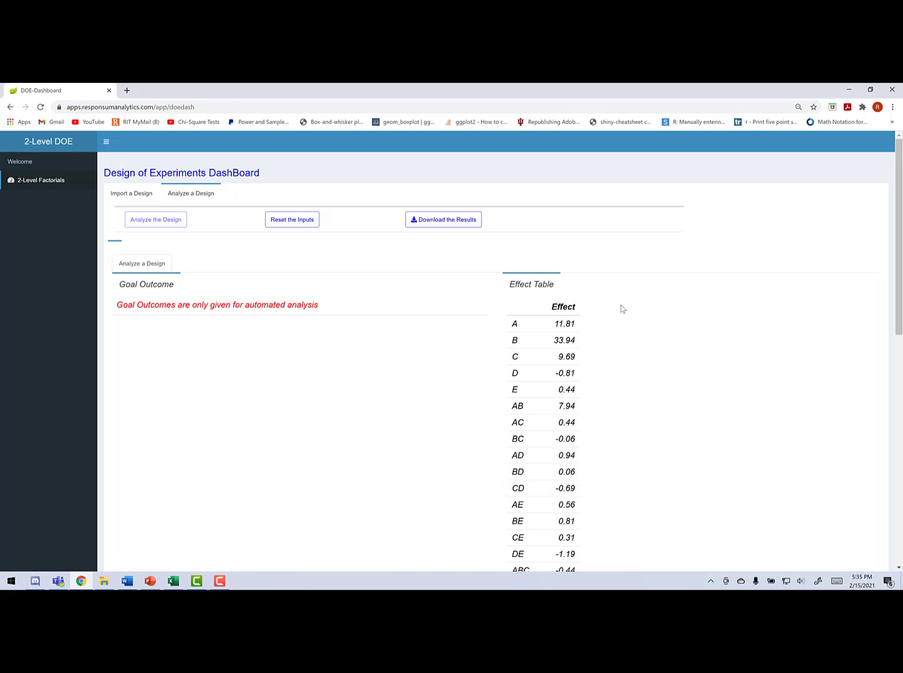
Step: Examine the effect table, the Pareto plot and the half normal plot of the effects
{"action": "scroll", "coordinate": [621, 305], "scroll_direction": "down", "scroll_amount": 1}
{"action": "scroll", "coordinate": [623, 310], "scroll_direction": "down", "scroll_amount": 1}
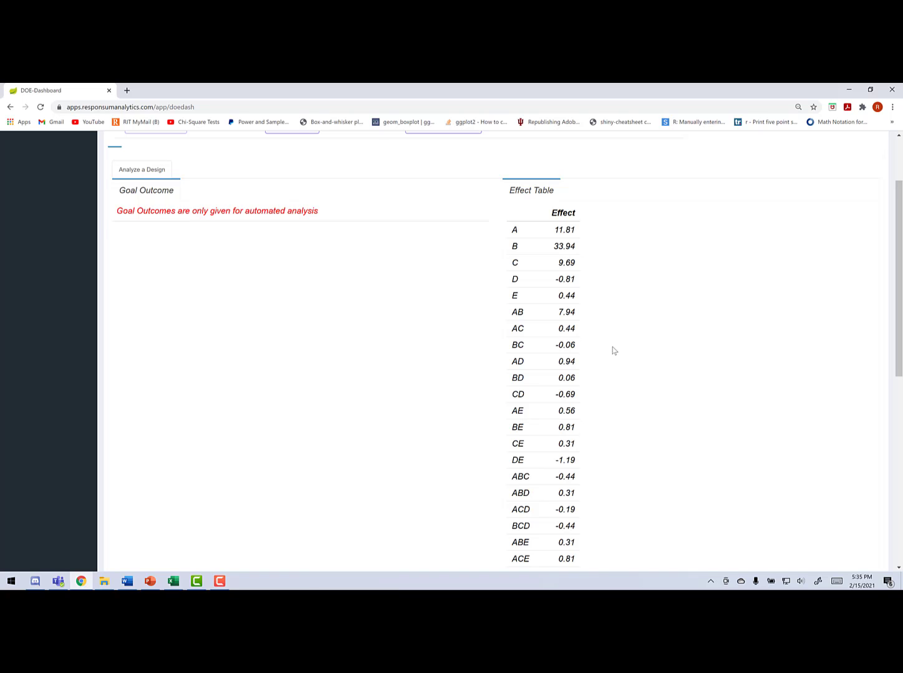
{"action": "scroll", "coordinate": [613, 351], "scroll_direction": "down", "scroll_amount": 8}
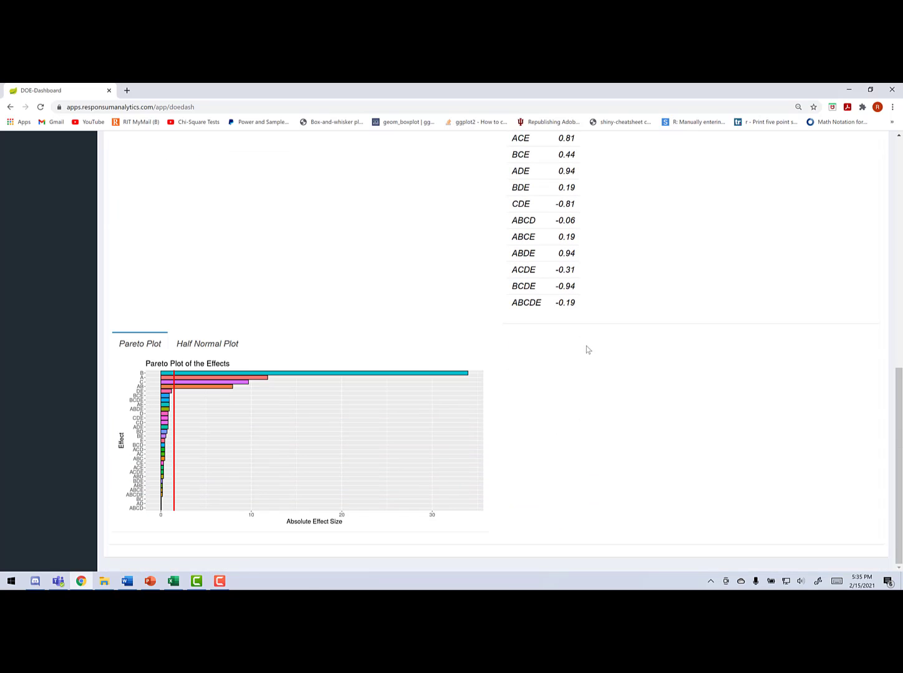
{"action": "left_click", "coordinate": [201, 345]}
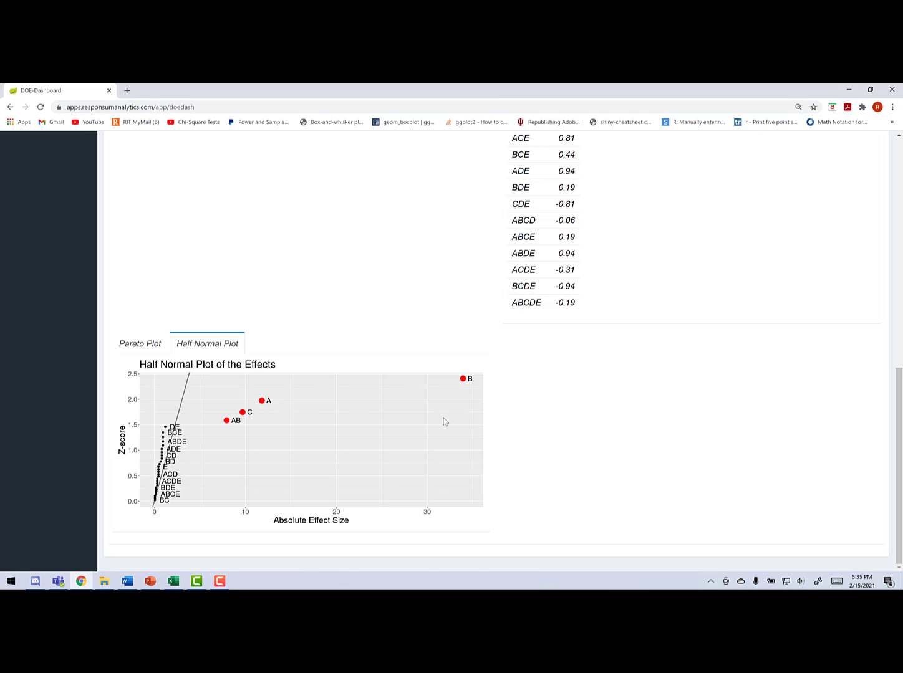
{"action": "left_click", "coordinate": [155, 345]}
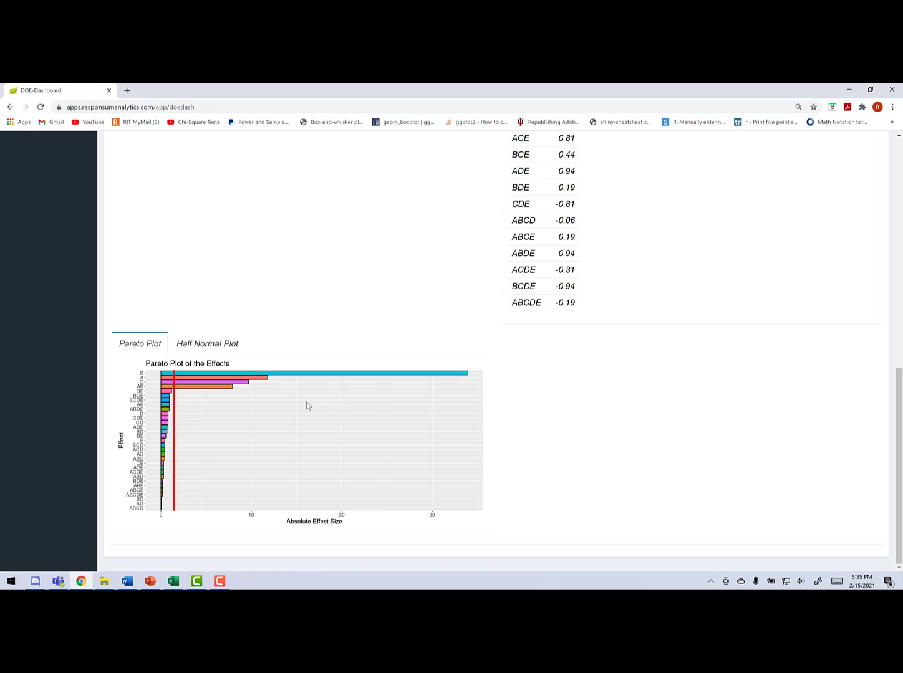
{"action": "scroll", "coordinate": [306, 406], "scroll_direction": "up", "scroll_amount": 10}
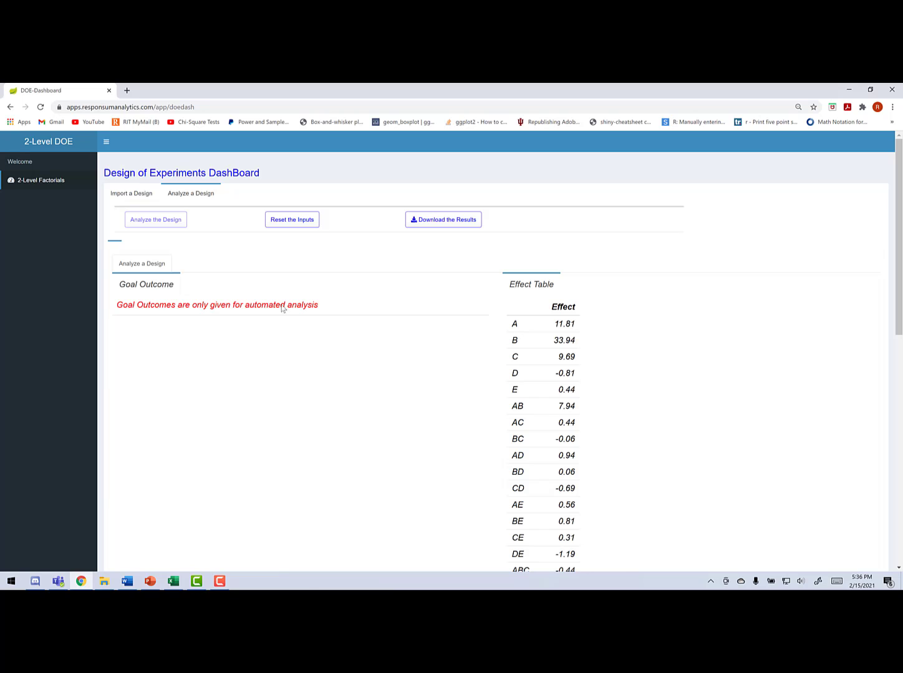
Step: Reset the inputs and begin a new analysis of the design with the analysis type Manual
{"action": "left_click", "coordinate": [286, 225]}
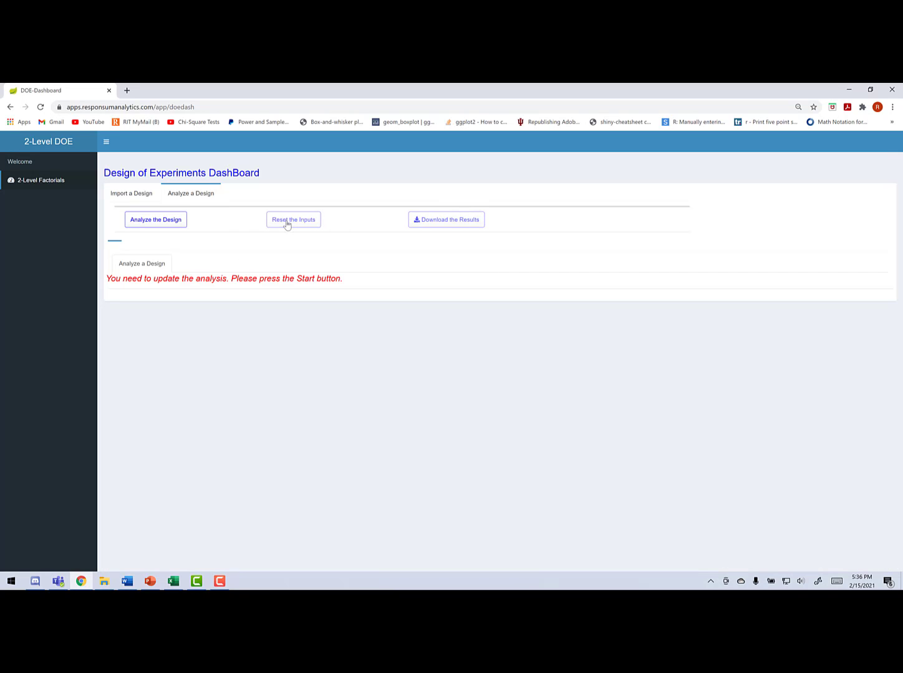
{"action": "left_click", "coordinate": [152, 221]}
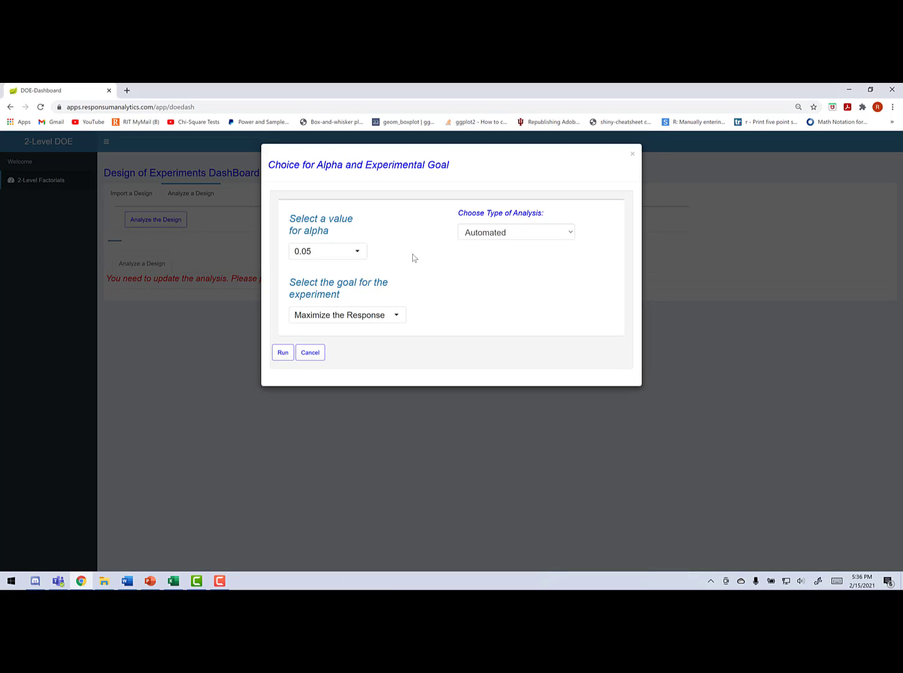
{"action": "left_click", "coordinate": [466, 237]}
{"action": "left_click", "coordinate": [473, 246]}
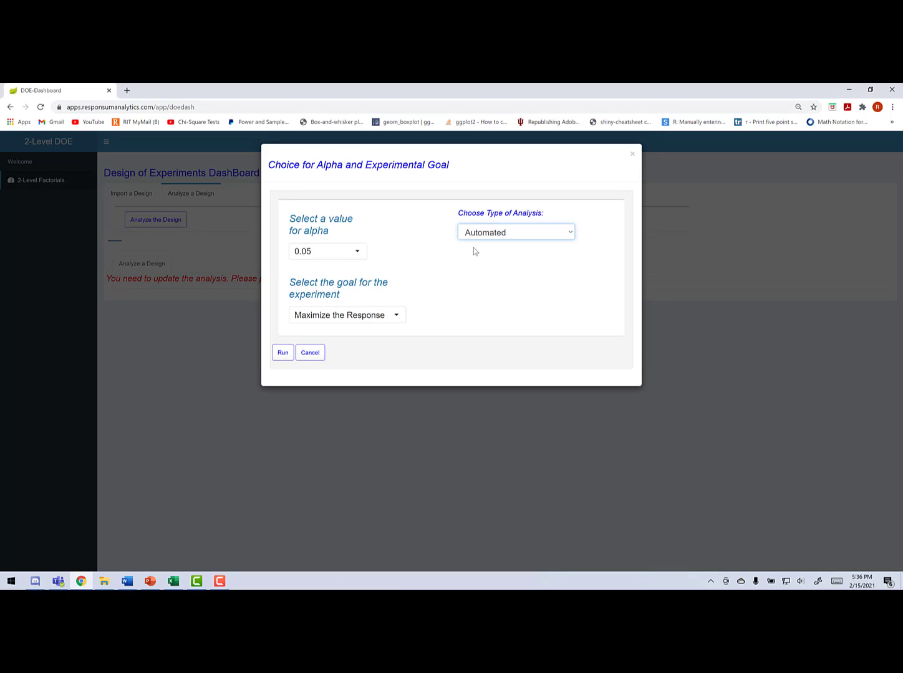
Step: Put only the terms A, B, C and A:B in the model and run the analysis
{"action": "left_click", "coordinate": [472, 298]}
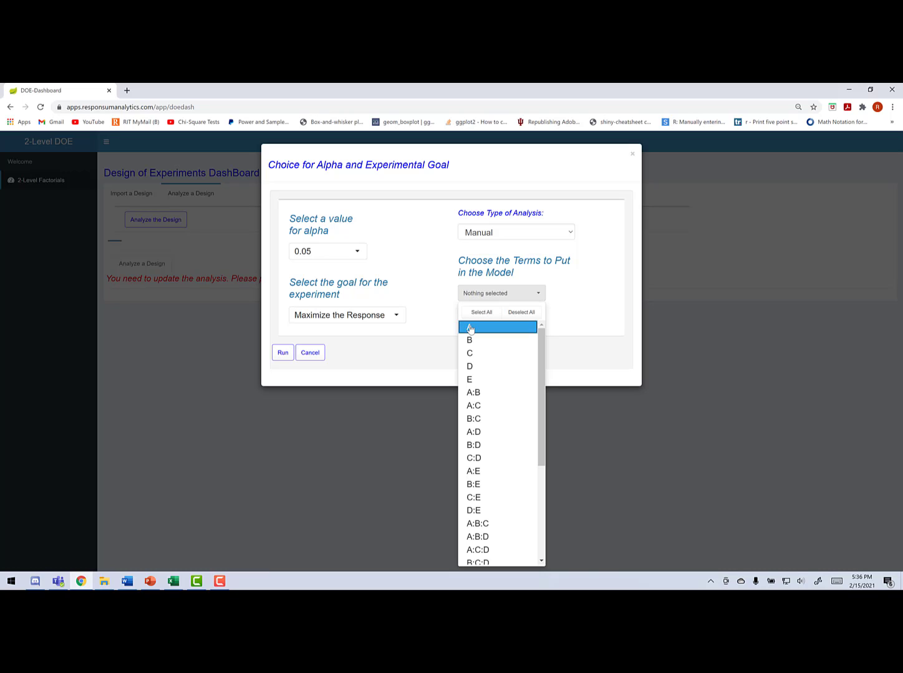
{"action": "left_click", "coordinate": [469, 327]}
{"action": "left_click", "coordinate": [473, 340]}
{"action": "left_click", "coordinate": [473, 354]}
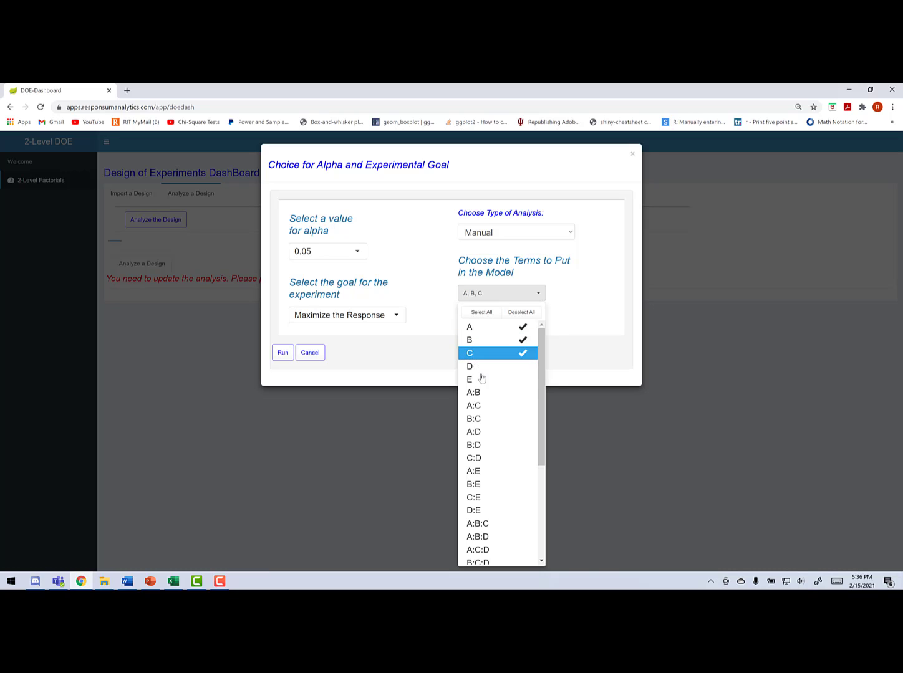
{"action": "left_click", "coordinate": [480, 393]}
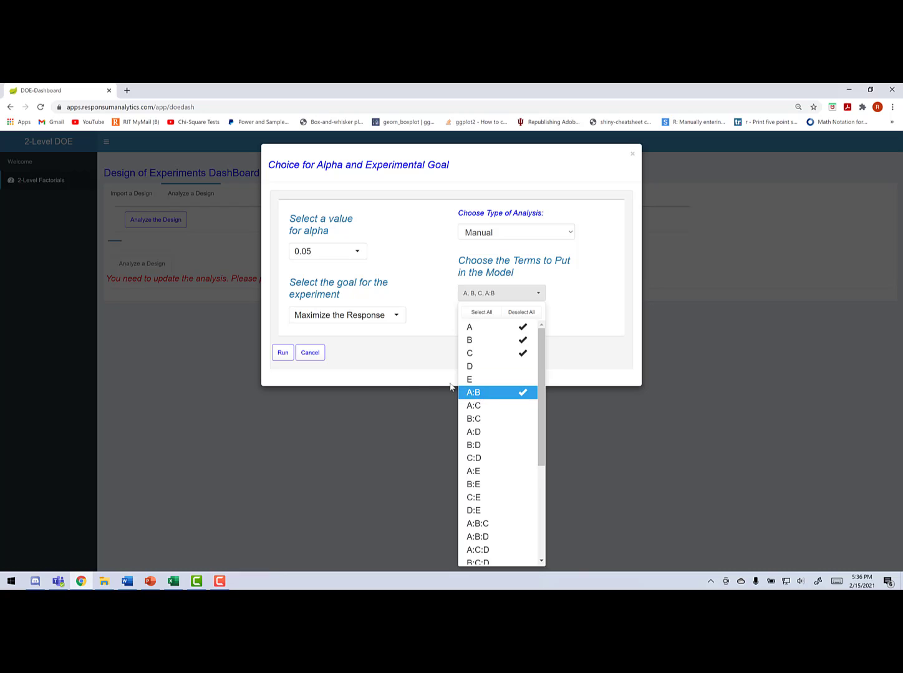
{"action": "left_click", "coordinate": [404, 367]}
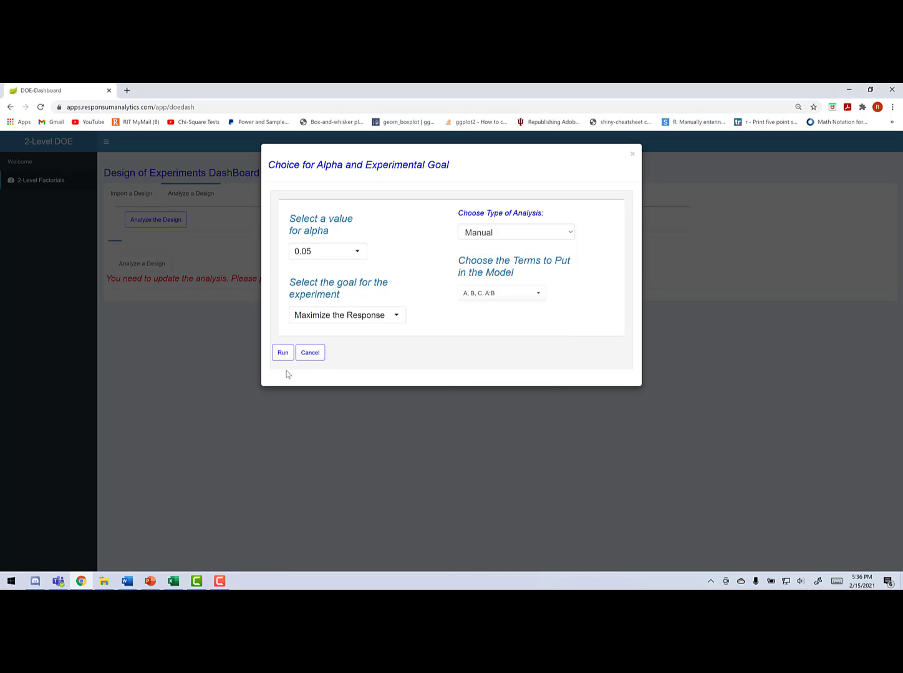
{"action": "left_click", "coordinate": [284, 354]}
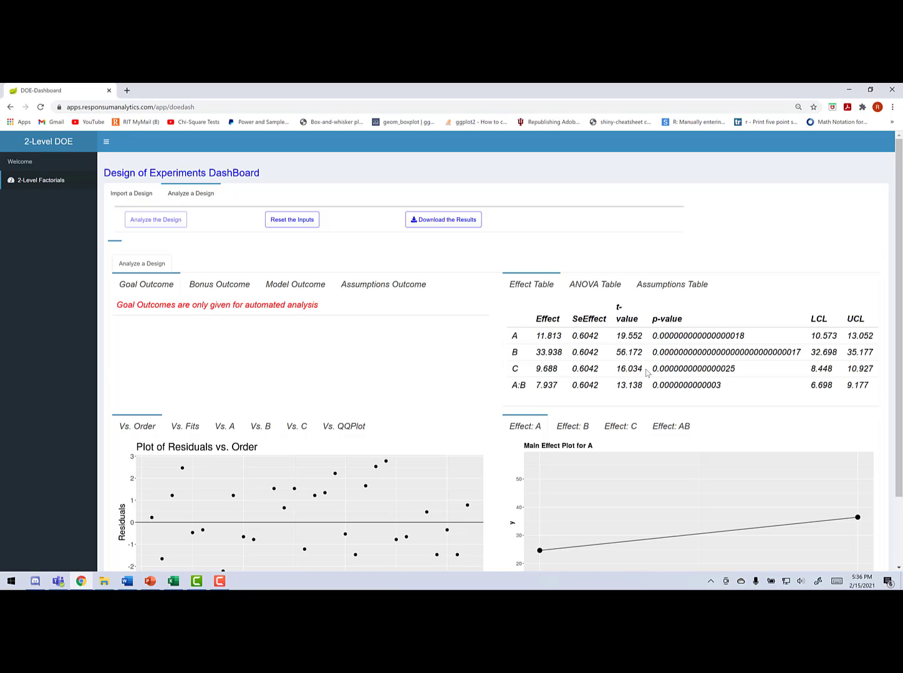
Step: Examine the ANOVA table, the assumptions table and the residual plots versus order, fits, A, B and C, plus the QQ plot
{"action": "left_click", "coordinate": [597, 291]}
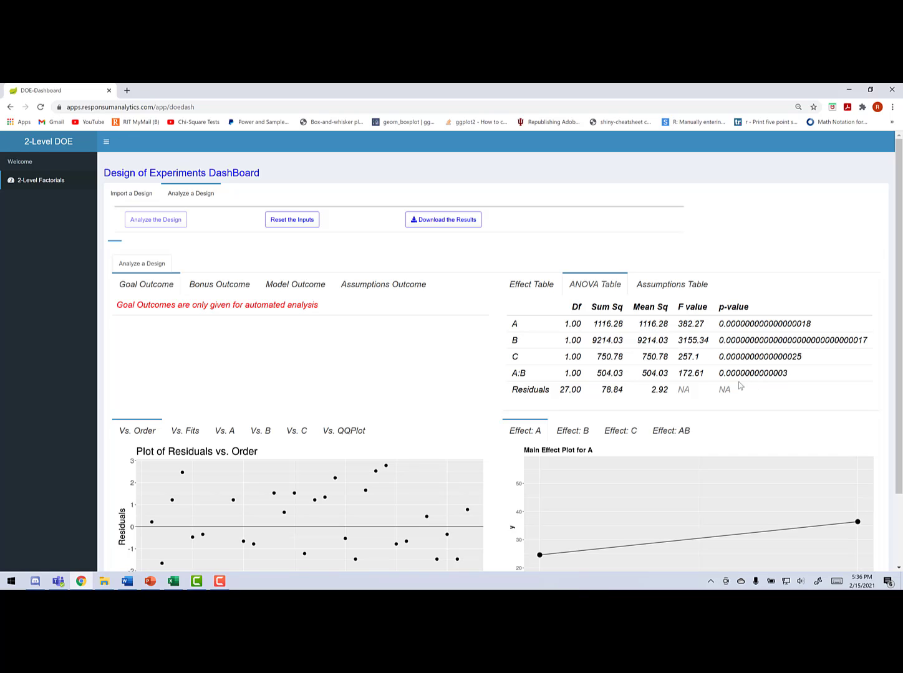
{"action": "left_click", "coordinate": [658, 290]}
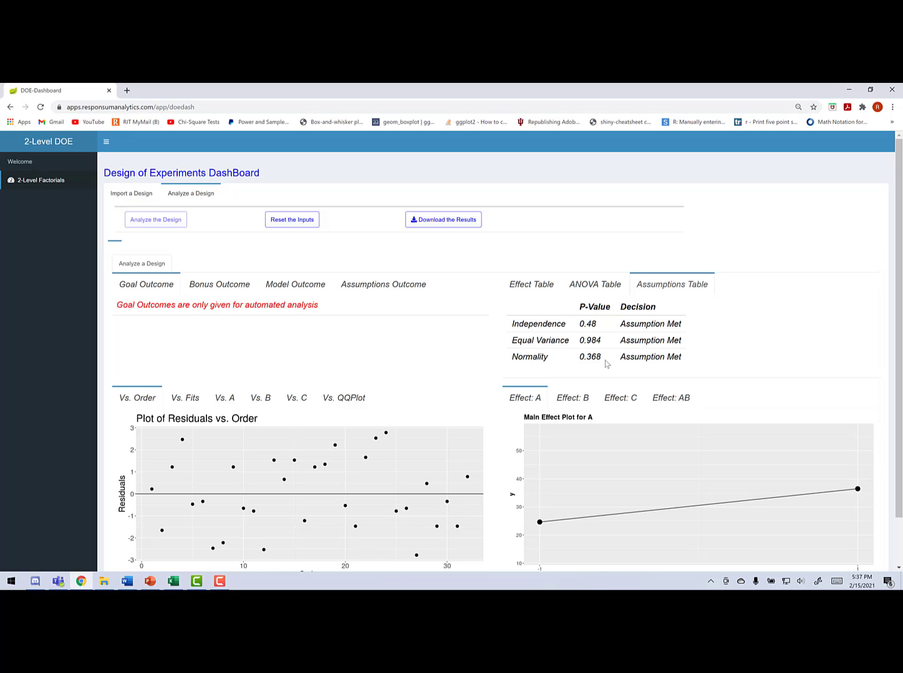
{"action": "scroll", "coordinate": [605, 364], "scroll_direction": "down", "scroll_amount": 2}
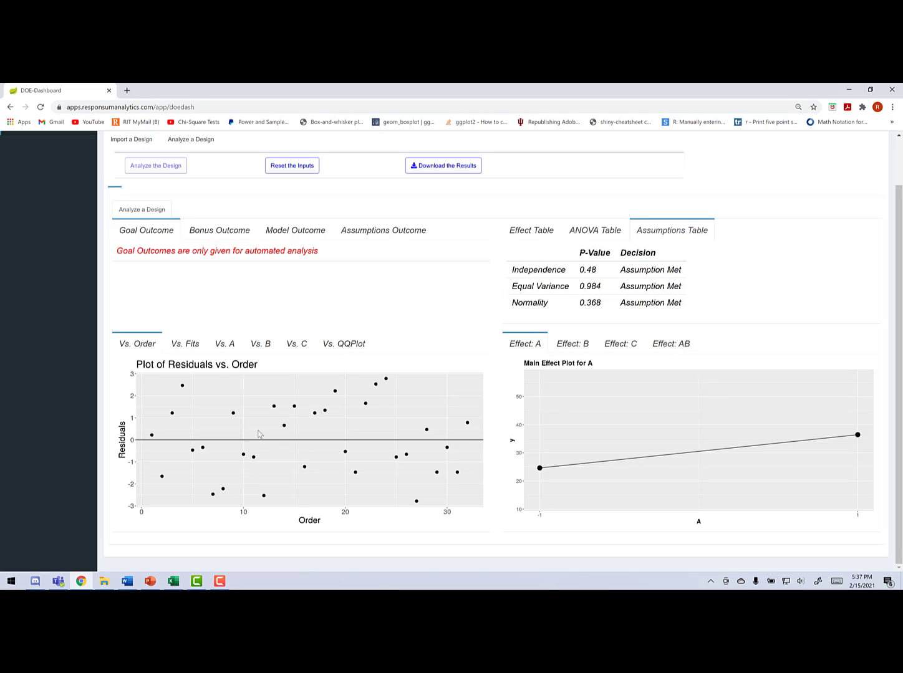
{"action": "left_click", "coordinate": [178, 343]}
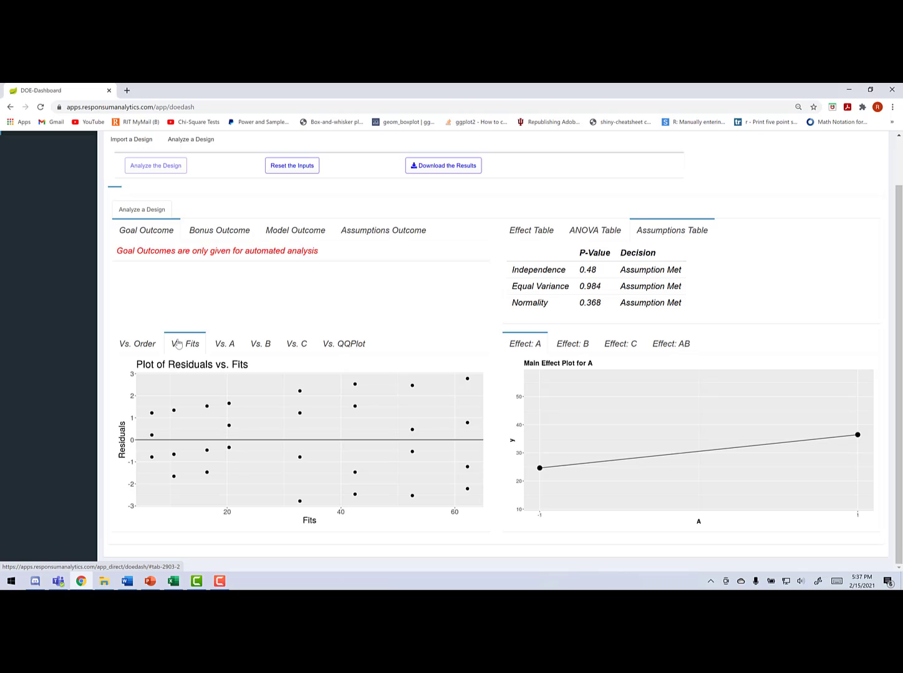
{"action": "left_click", "coordinate": [224, 346]}
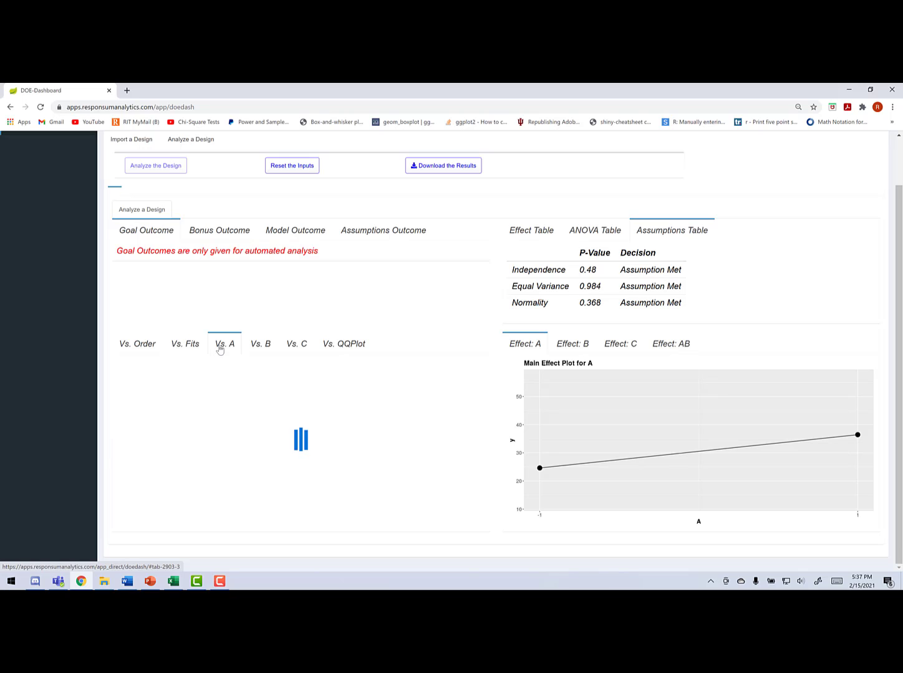
{"action": "left_click", "coordinate": [257, 351]}
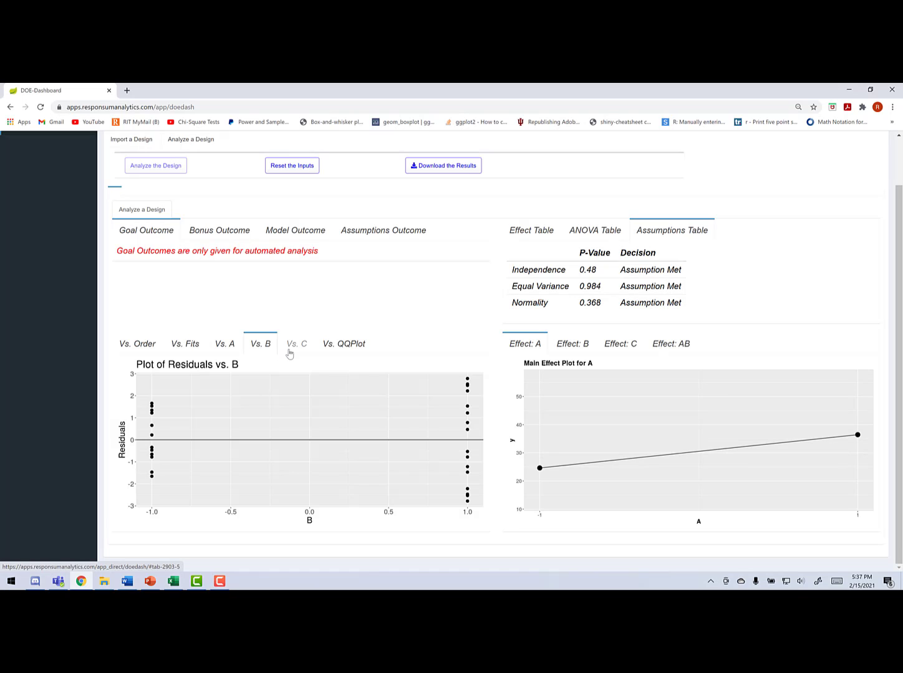
{"action": "left_click", "coordinate": [295, 350]}
{"action": "left_click", "coordinate": [344, 348]}
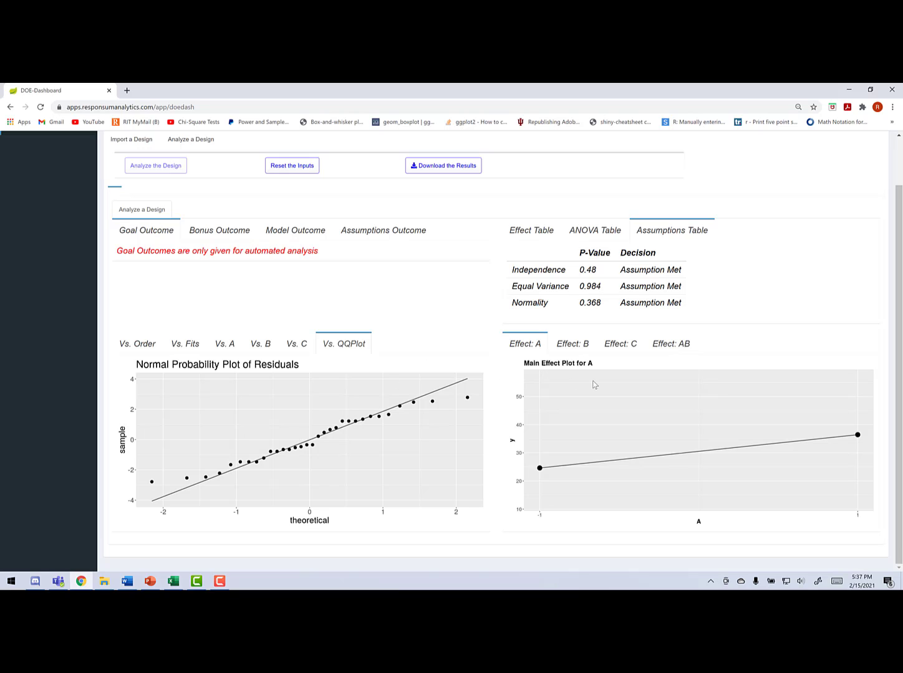
Step: Examine the effect plots for B, C and AB, and check the bonus, model and assumptions outcomes
{"action": "left_click", "coordinate": [577, 347]}
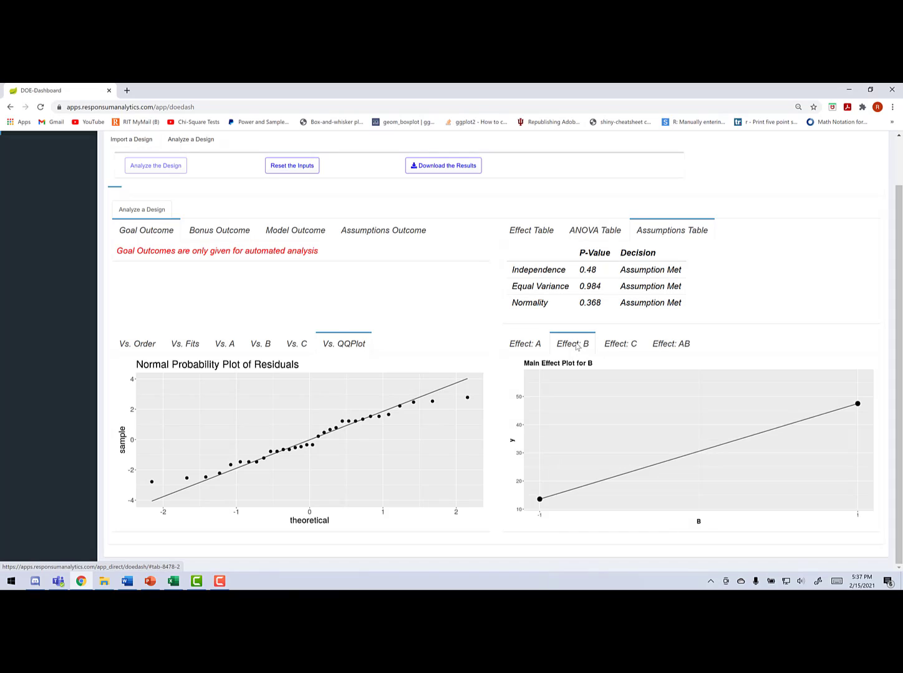
{"action": "left_click", "coordinate": [615, 347]}
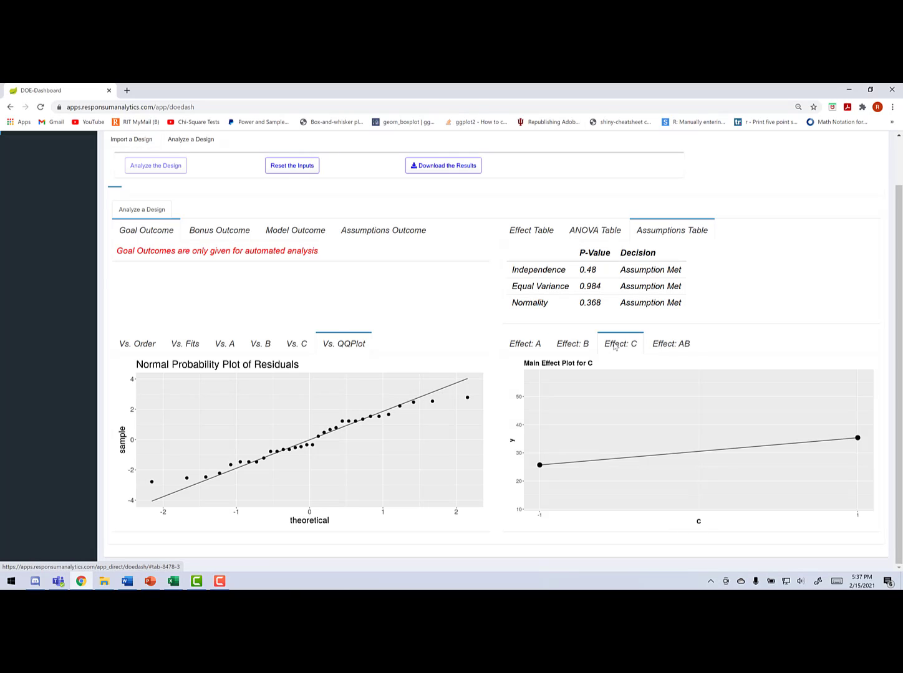
{"action": "left_click", "coordinate": [659, 346]}
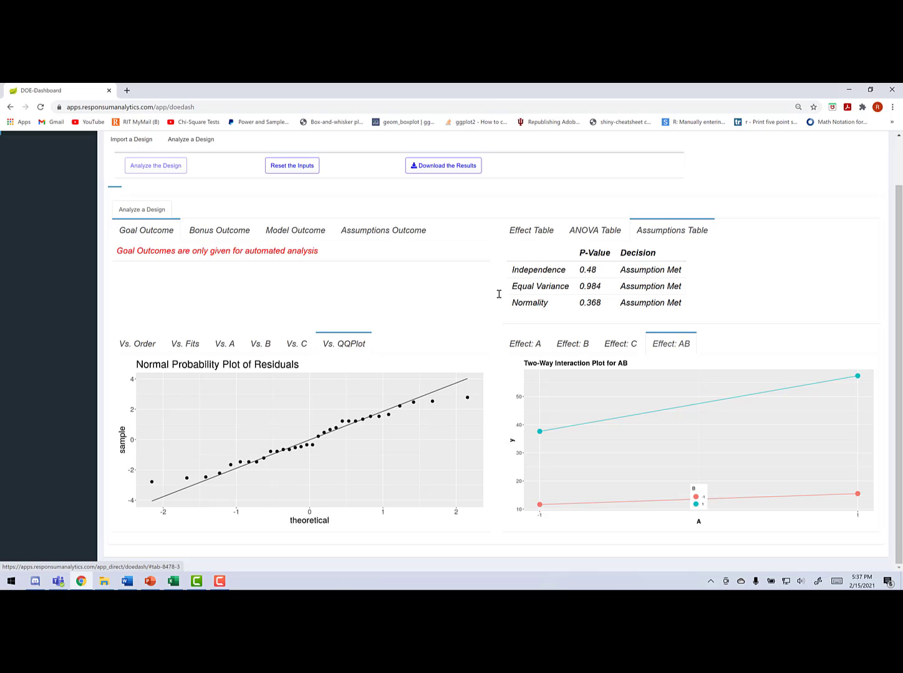
{"action": "left_click", "coordinate": [227, 234]}
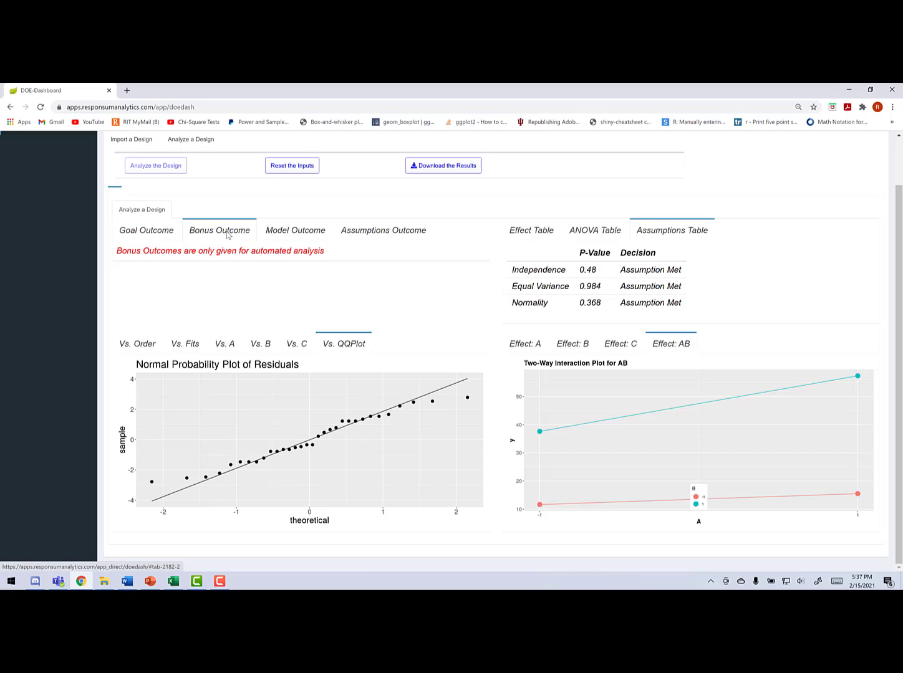
{"action": "left_click", "coordinate": [282, 236]}
{"action": "left_click", "coordinate": [371, 242]}
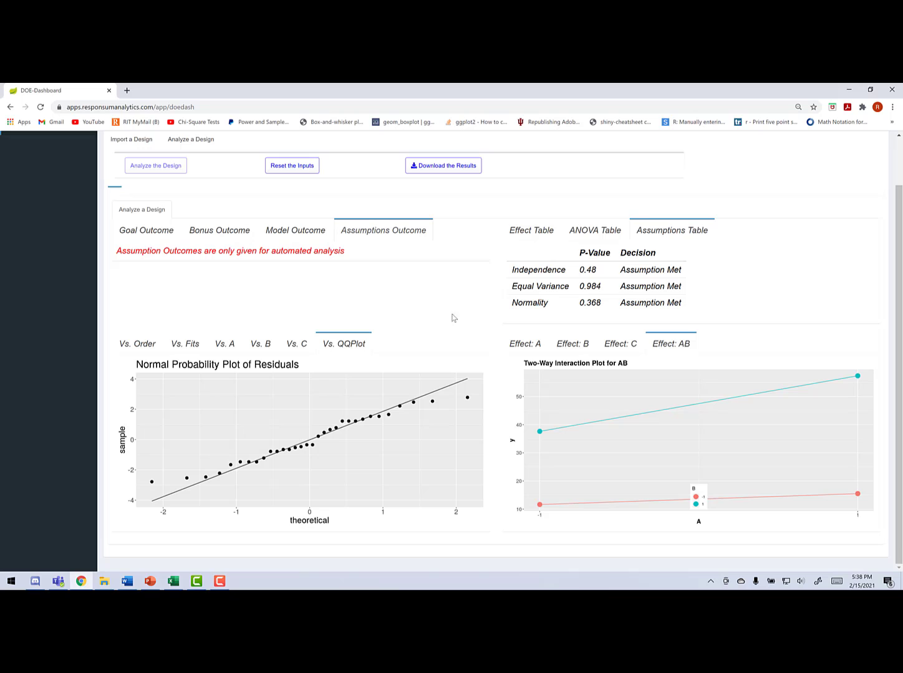
Step: Download the manual analysis results and look through the downloaded report in Word
{"action": "left_click", "coordinate": [448, 172]}
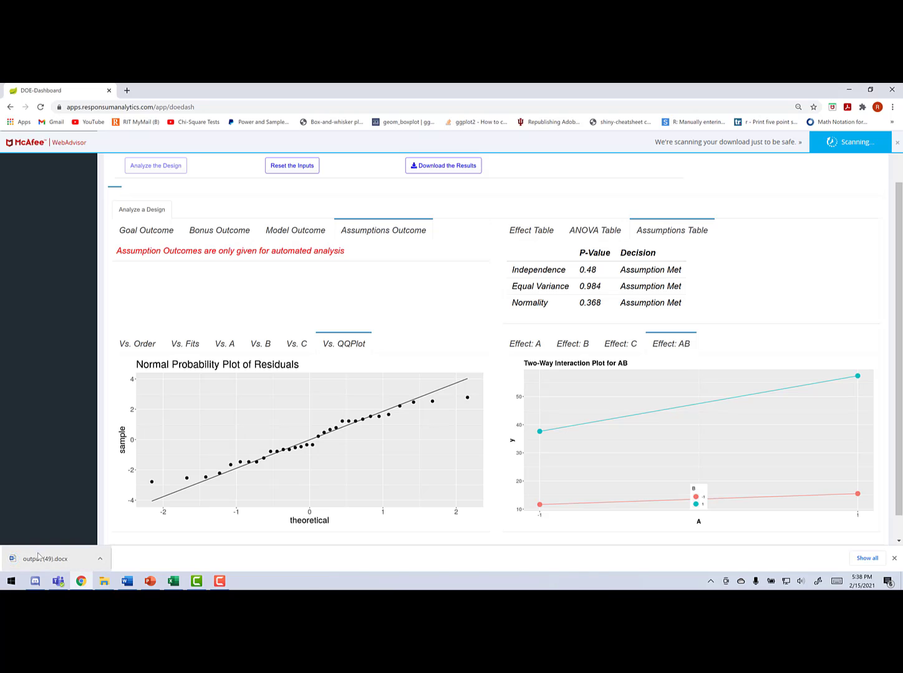
{"action": "left_click", "coordinate": [42, 562]}
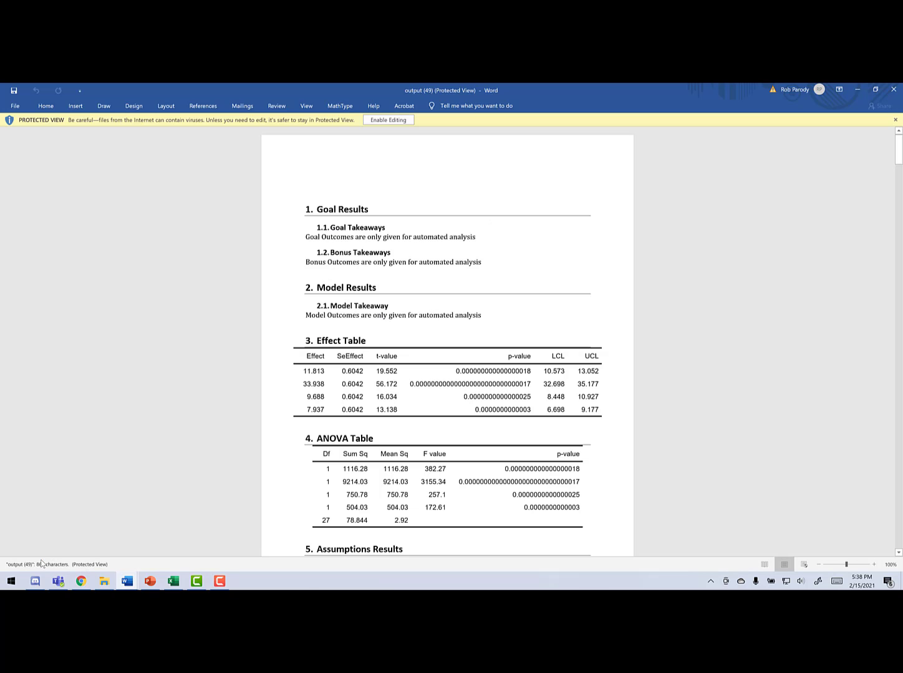
{"action": "scroll", "coordinate": [333, 339], "scroll_direction": "down", "scroll_amount": 5}
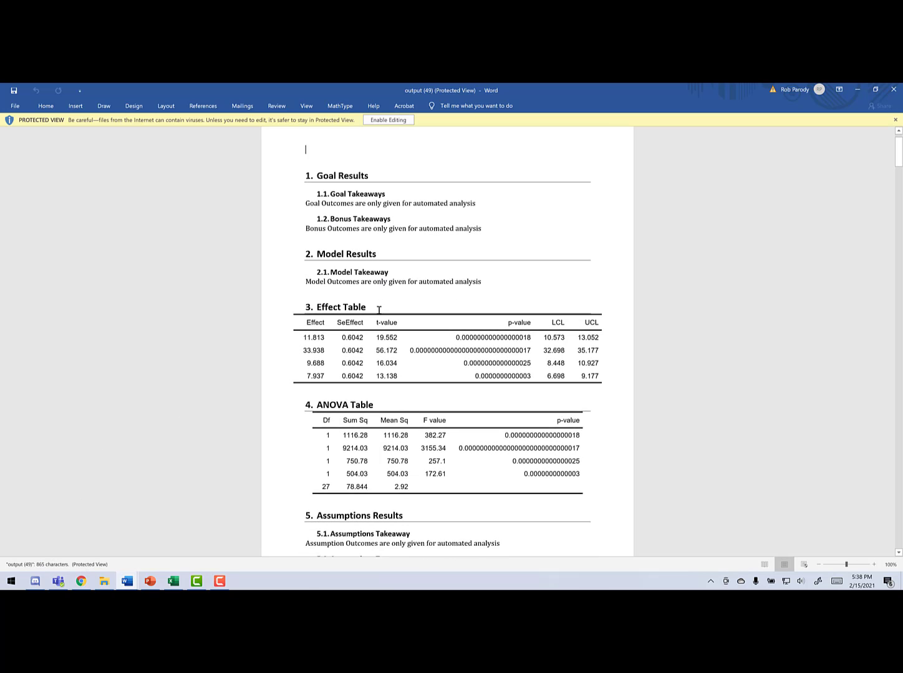
{"action": "scroll", "coordinate": [378, 310], "scroll_direction": "down", "scroll_amount": 7}
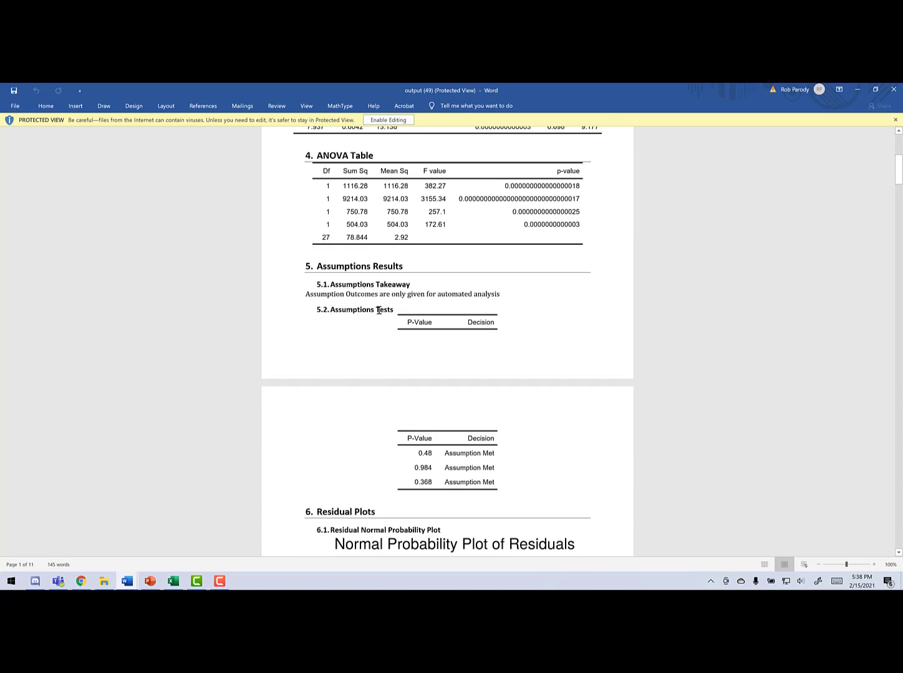
{"action": "scroll", "coordinate": [379, 312], "scroll_direction": "down", "scroll_amount": 7}
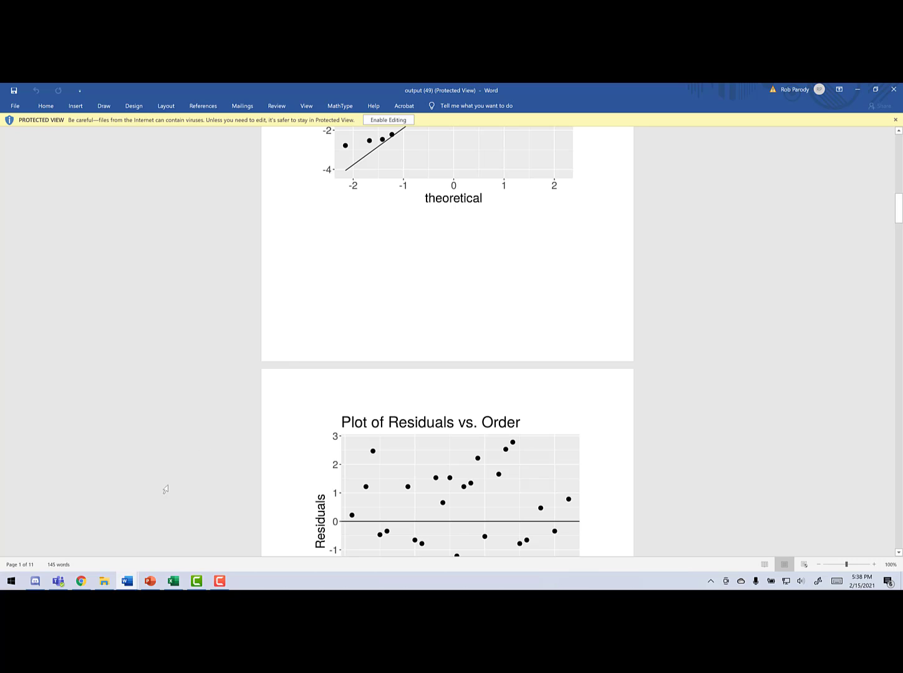
Step: Return to the dashboard in Chrome, reset the inputs and run an Automated analysis with alpha 0.05 and the goal Maximize the Response
{"action": "left_click", "coordinate": [80, 583]}
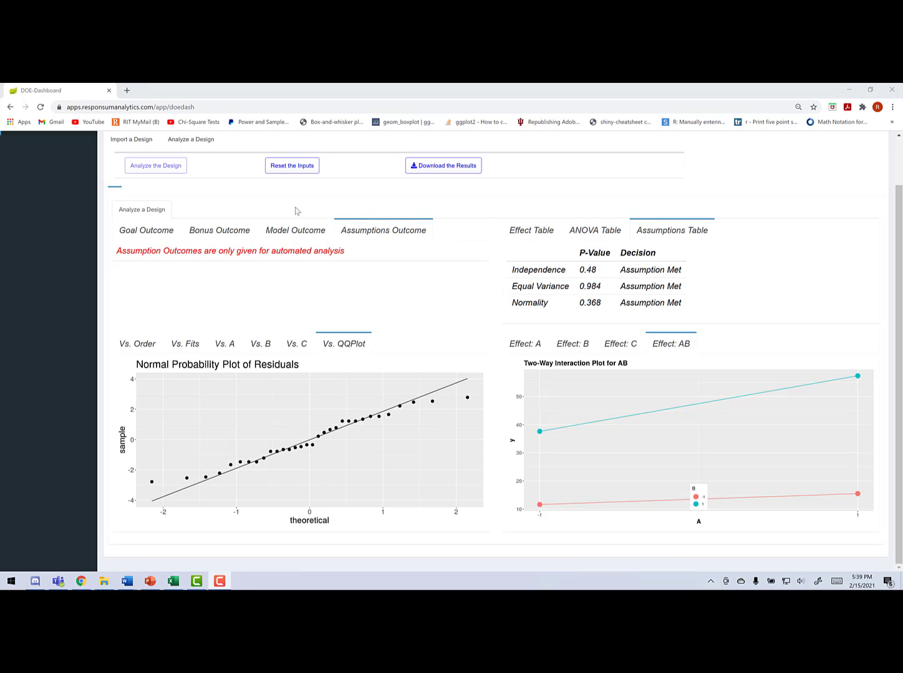
{"action": "left_click", "coordinate": [283, 173]}
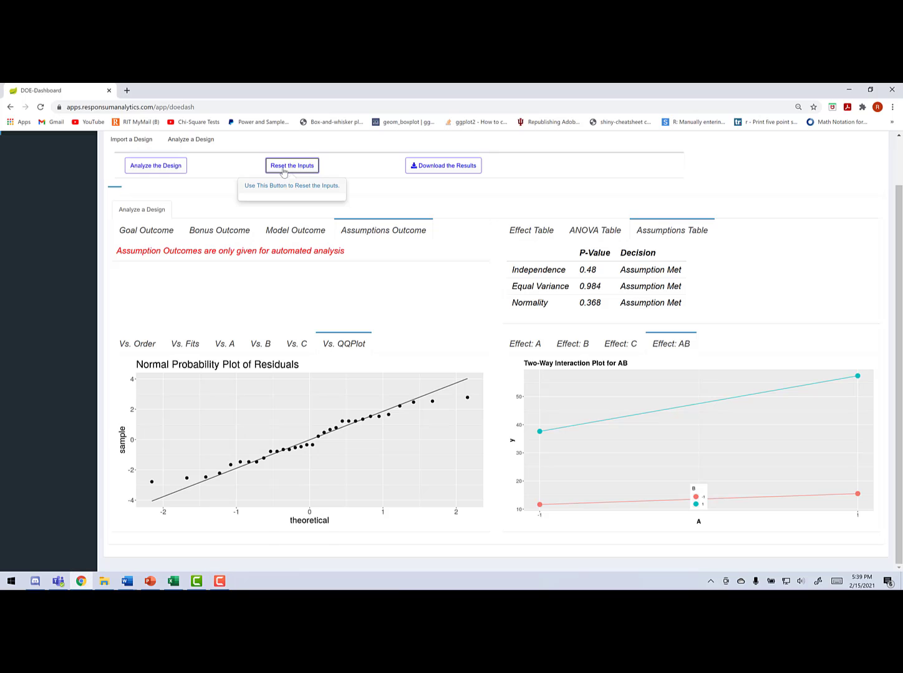
{"action": "left_click", "coordinate": [166, 224]}
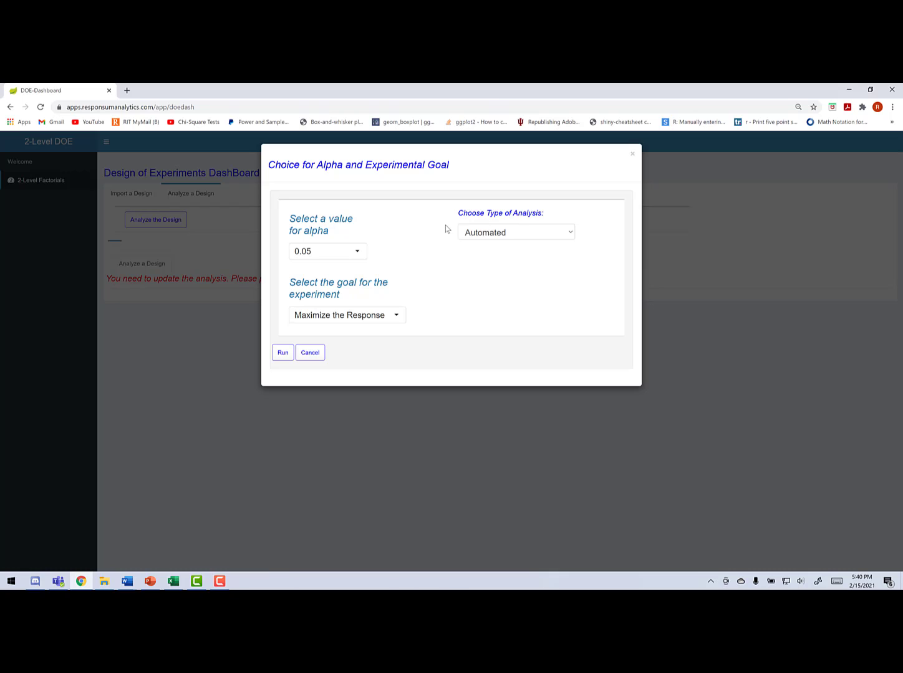
{"action": "left_click", "coordinate": [518, 236]}
{"action": "left_click", "coordinate": [519, 234]}
{"action": "left_click", "coordinate": [281, 352]}
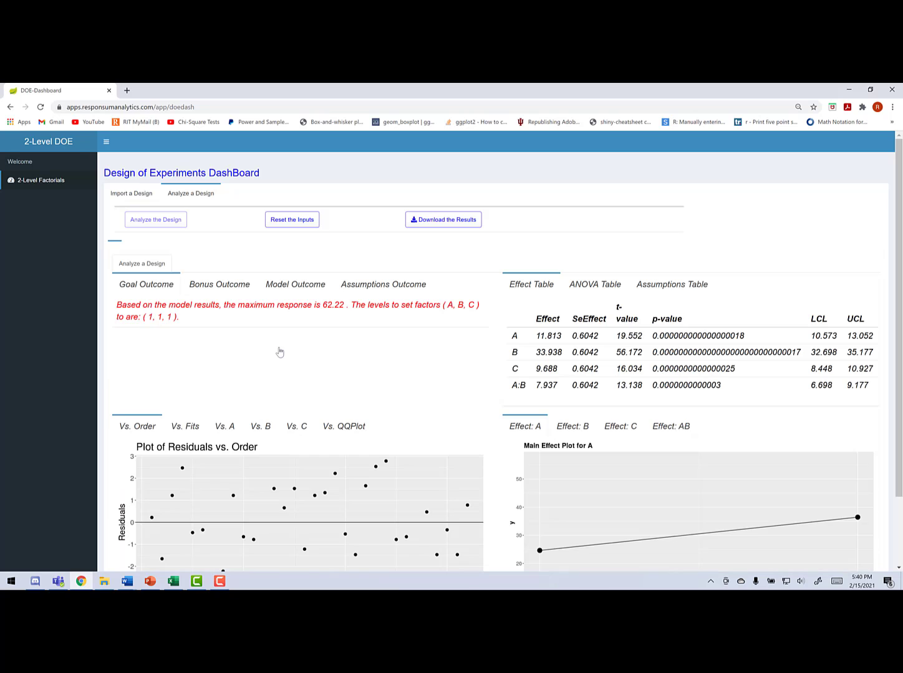
Step: Read the goal, bonus, model and assumptions outcomes of the automated analysis
{"action": "scroll", "coordinate": [317, 354], "scroll_direction": "down", "scroll_amount": 3}
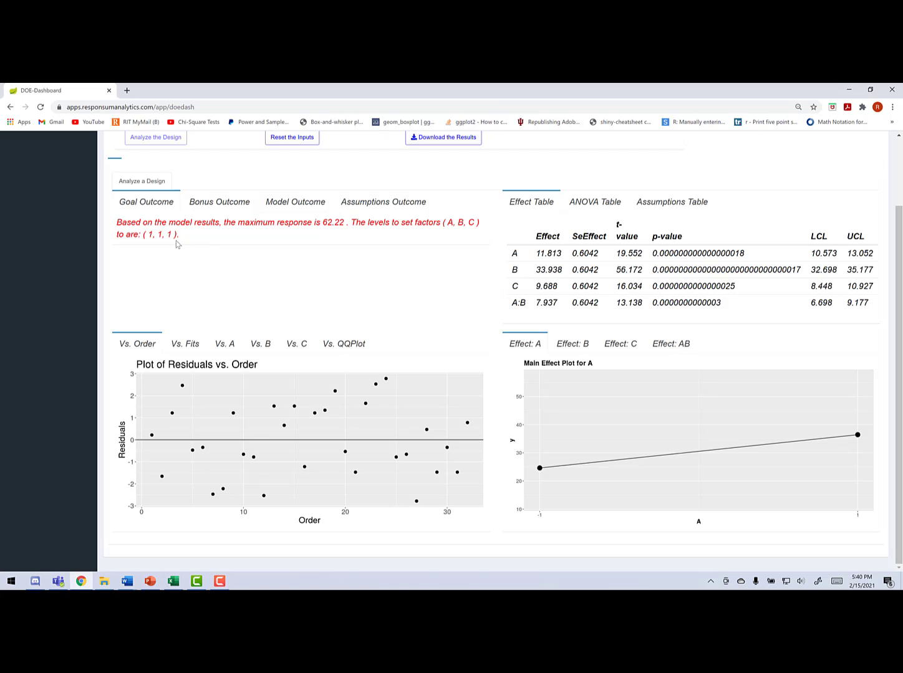
{"action": "left_click", "coordinate": [209, 206]}
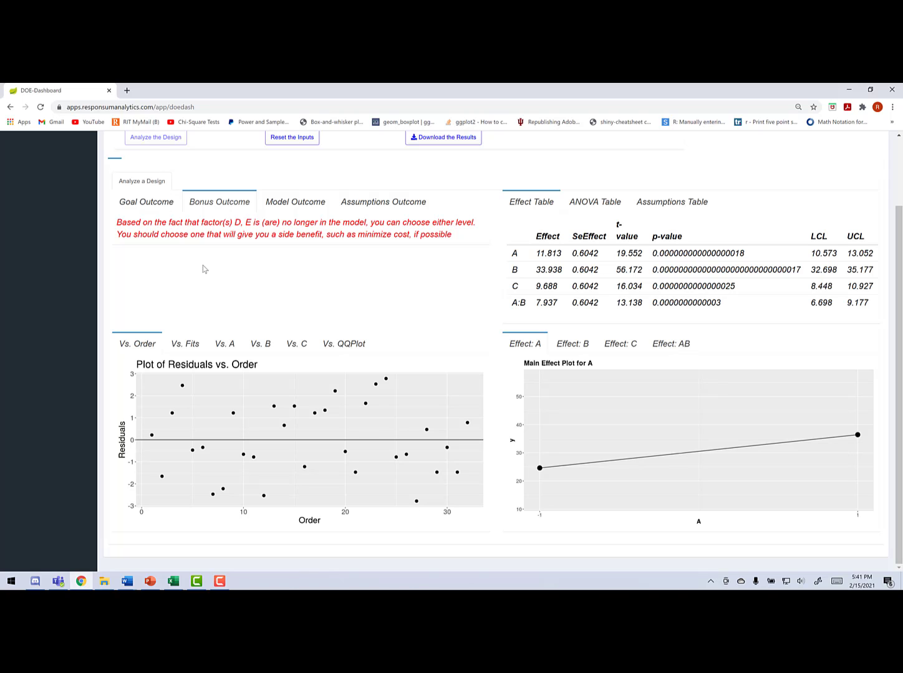
{"action": "left_click", "coordinate": [278, 208]}
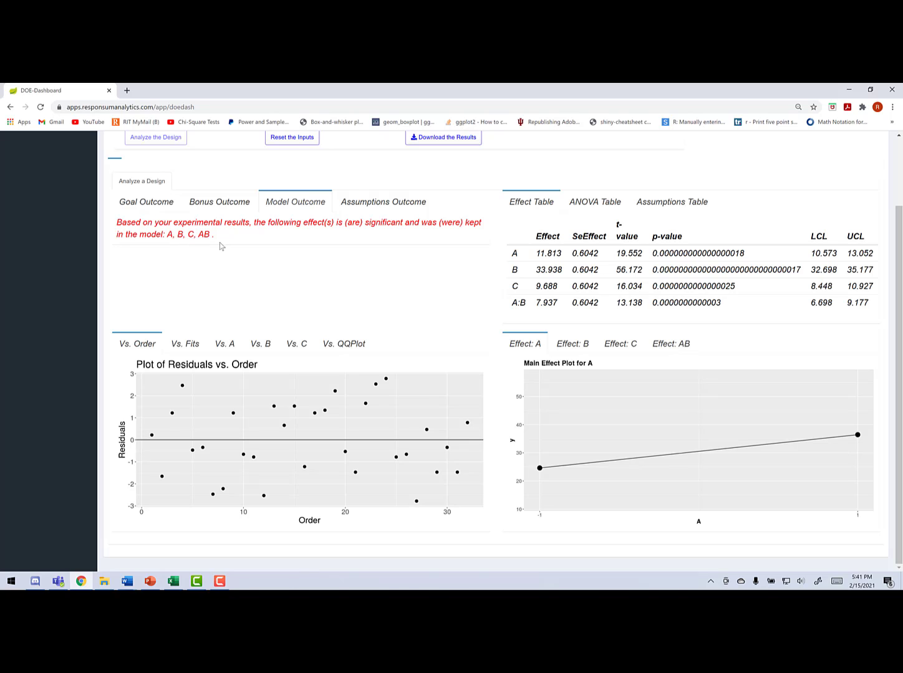
{"action": "left_click", "coordinate": [376, 210]}
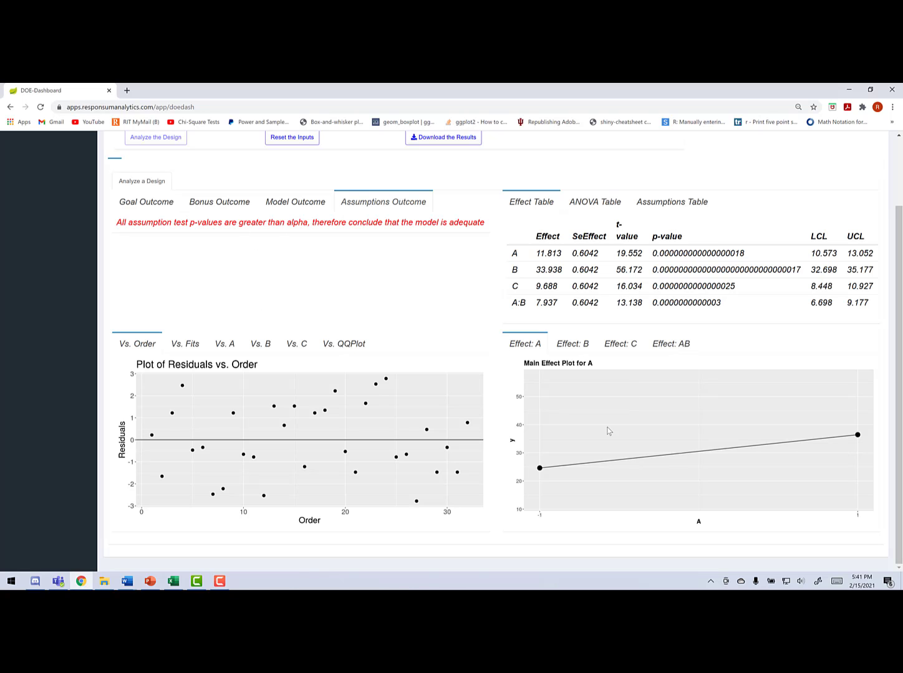
Step: Download the automated analysis results, review the report in Word and return to the dashboard in Chrome
{"action": "scroll", "coordinate": [478, 368], "scroll_direction": "up", "scroll_amount": 2}
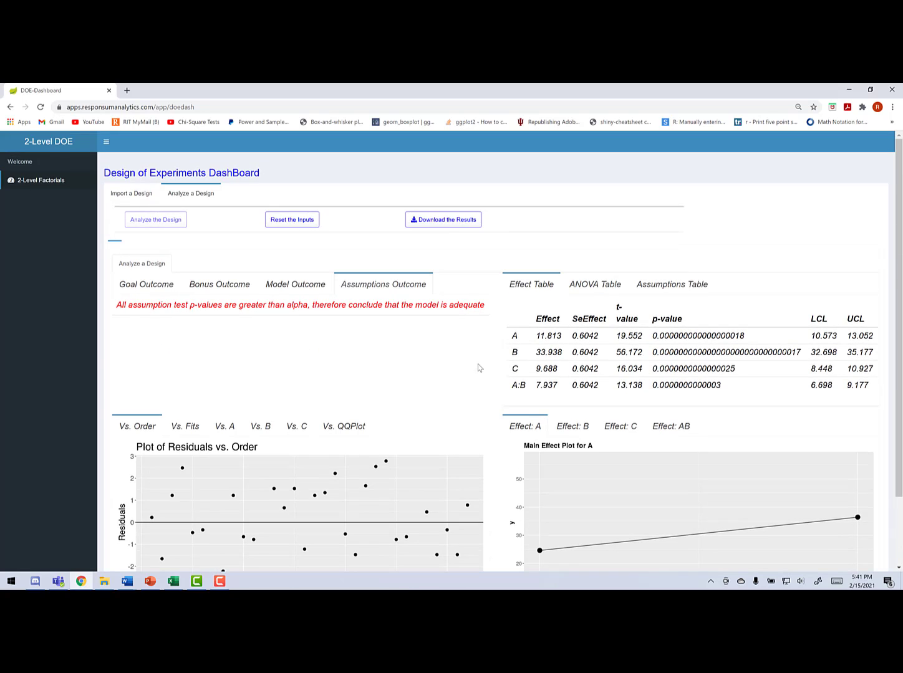
{"action": "left_click", "coordinate": [447, 226]}
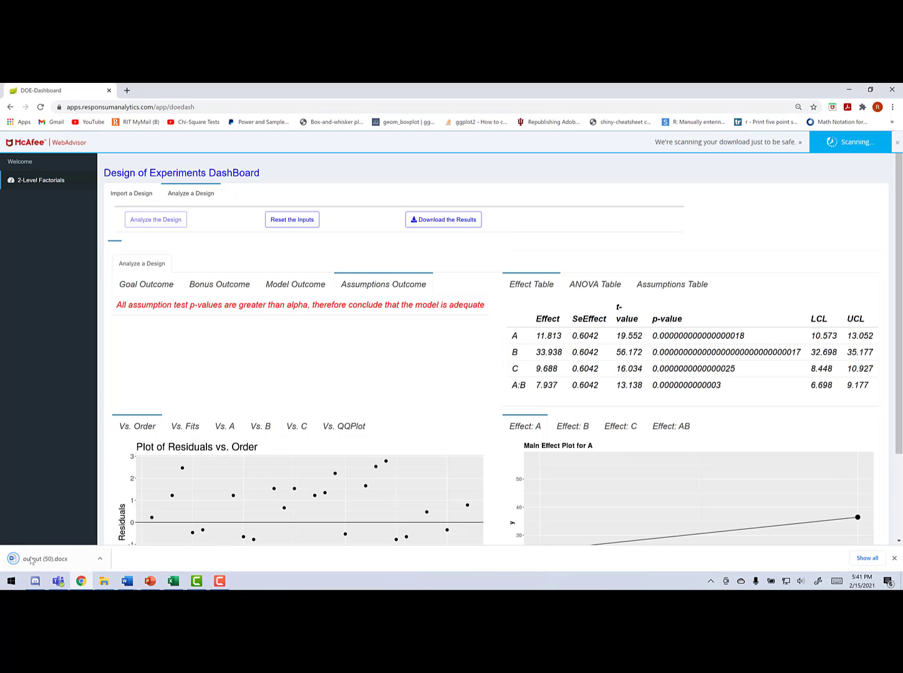
{"action": "left_click", "coordinate": [31, 560]}
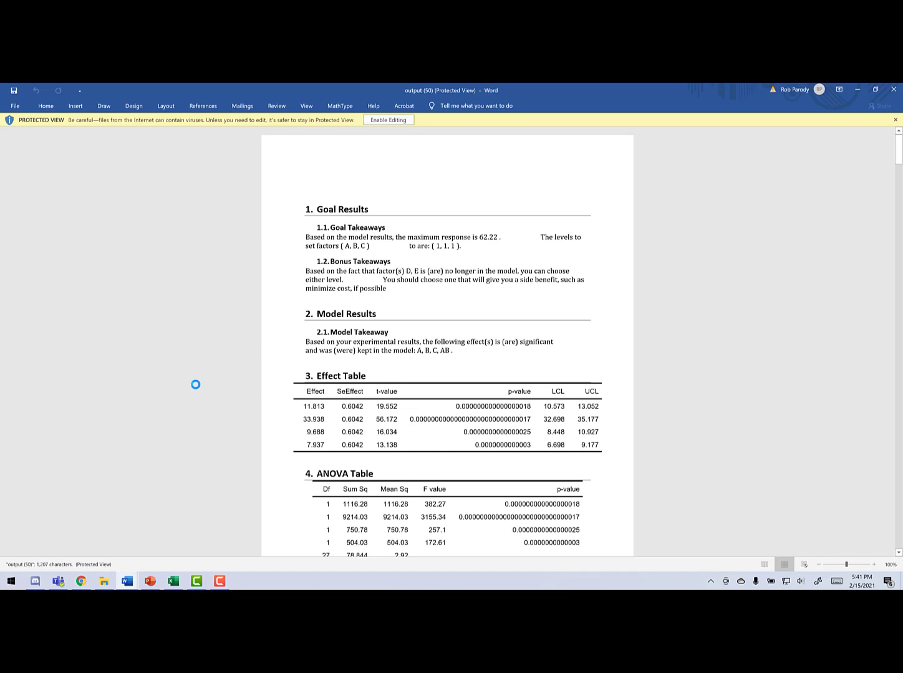
{"action": "scroll", "coordinate": [424, 393], "scroll_direction": "down", "scroll_amount": 2}
{"action": "scroll", "coordinate": [424, 393], "scroll_direction": "up", "scroll_amount": 2}
{"action": "scroll", "coordinate": [410, 262], "scroll_direction": "down", "scroll_amount": 2}
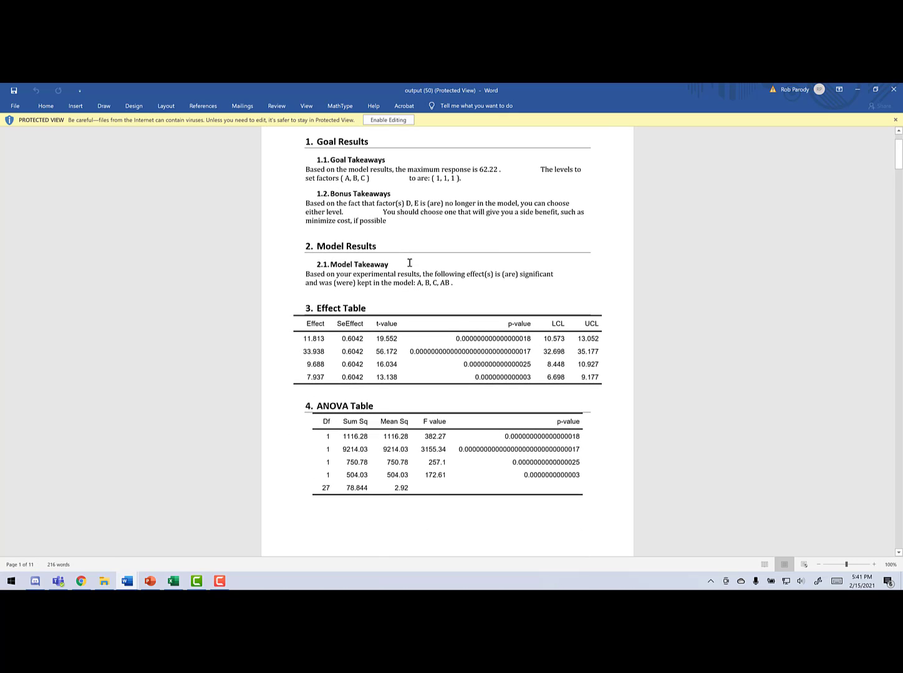
{"action": "scroll", "coordinate": [409, 262], "scroll_direction": "down", "scroll_amount": 6}
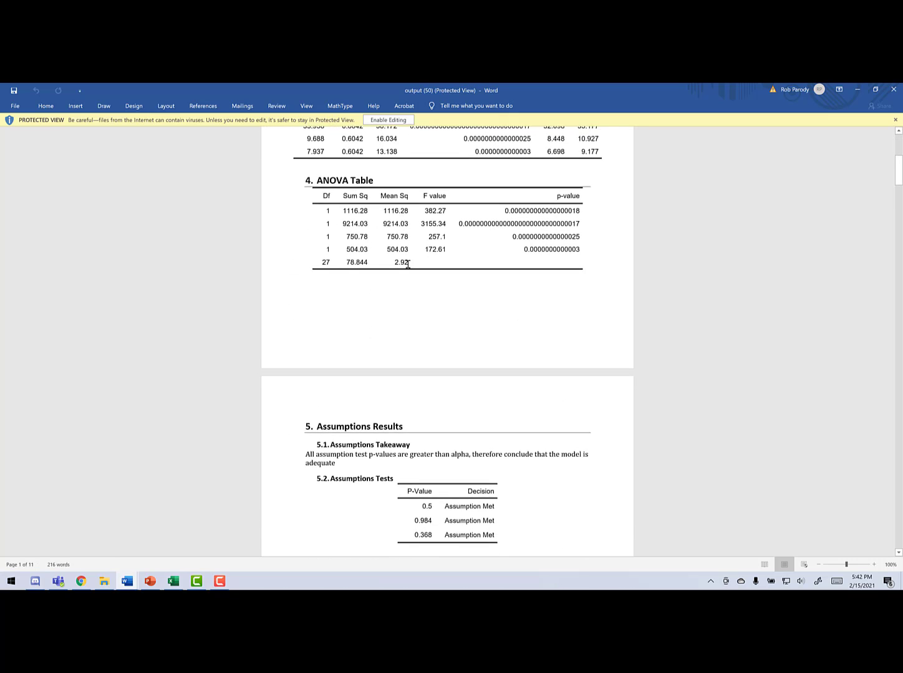
{"action": "scroll", "coordinate": [408, 263], "scroll_direction": "down", "scroll_amount": 5}
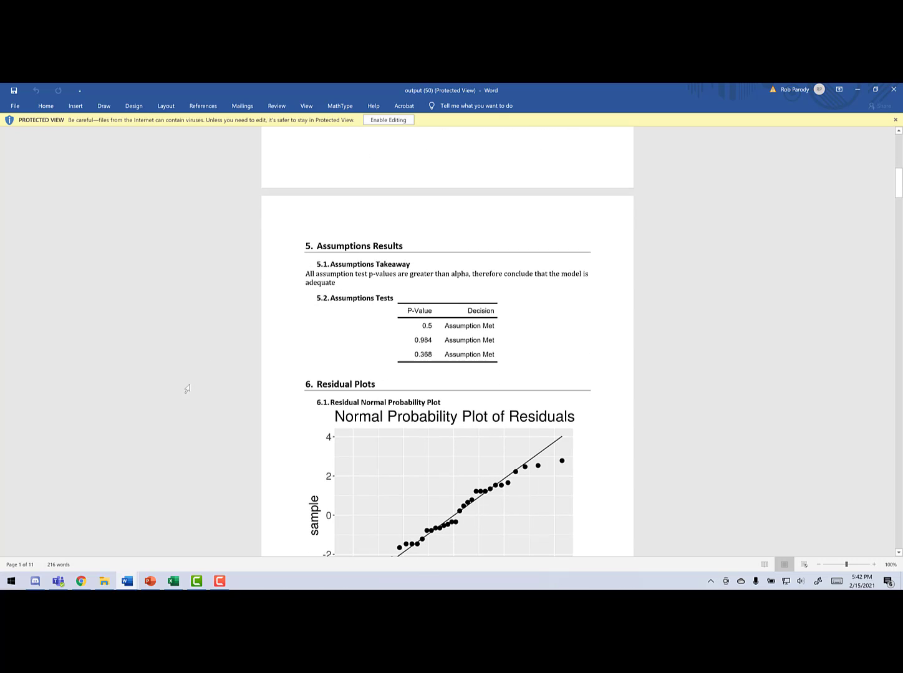
{"action": "left_click", "coordinate": [80, 583]}
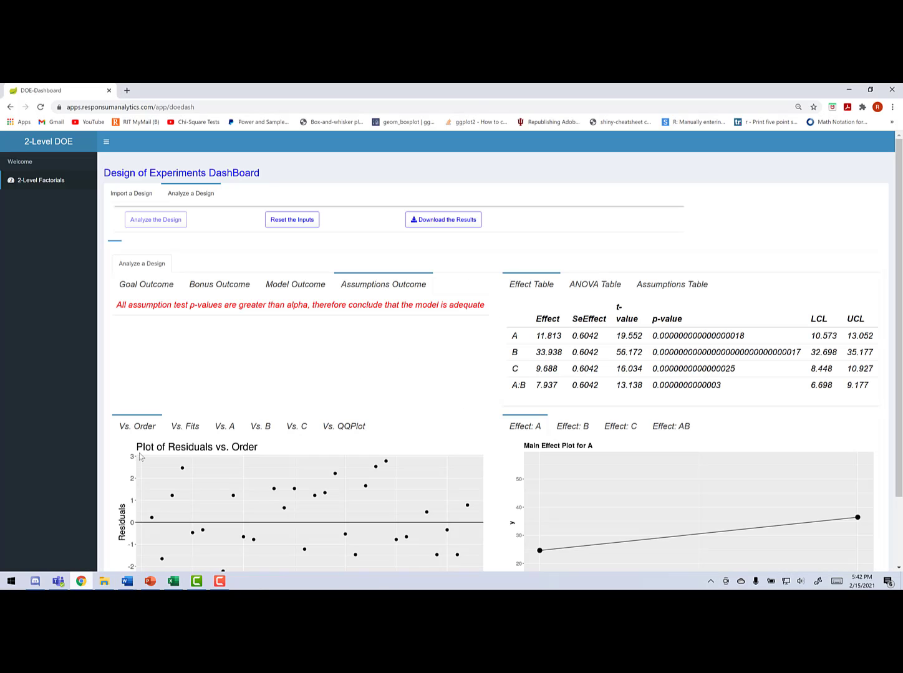